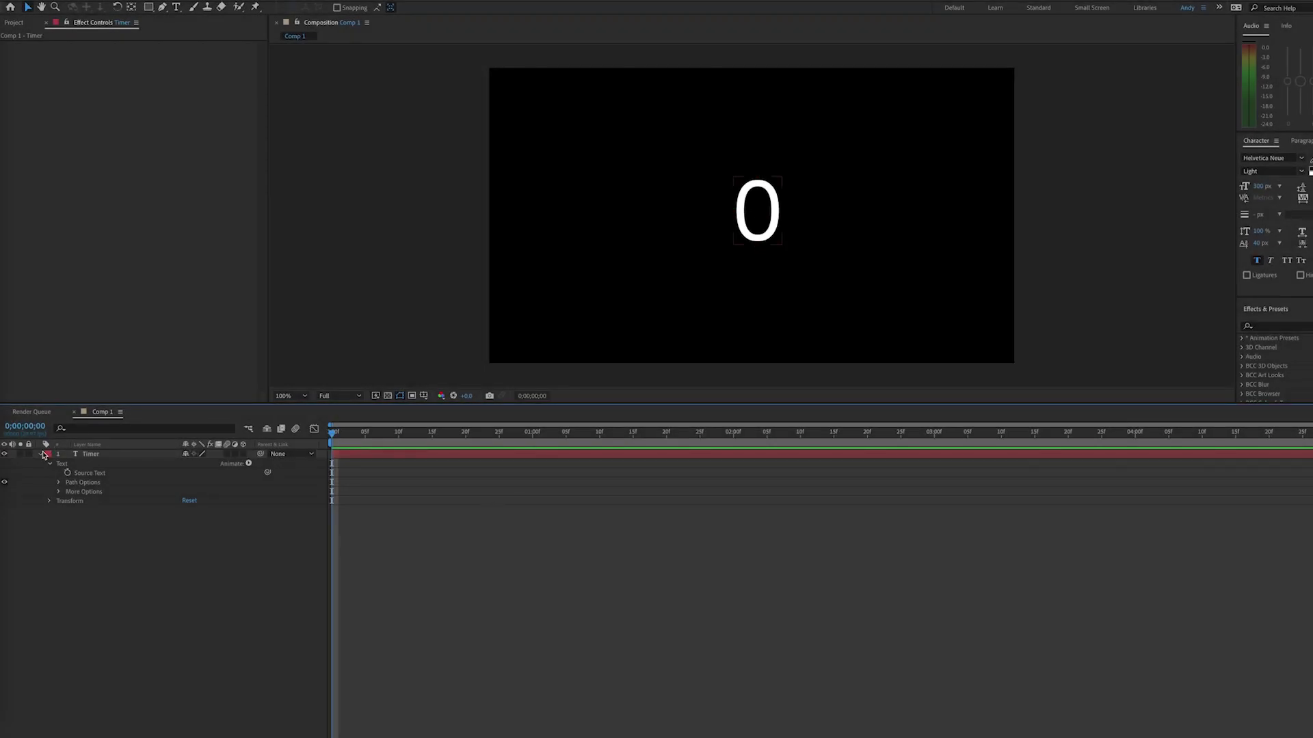
- Collapse and select the Timer text layer, then bring up the Effect menu
{"action": "left_click", "coordinate": [40, 454]}
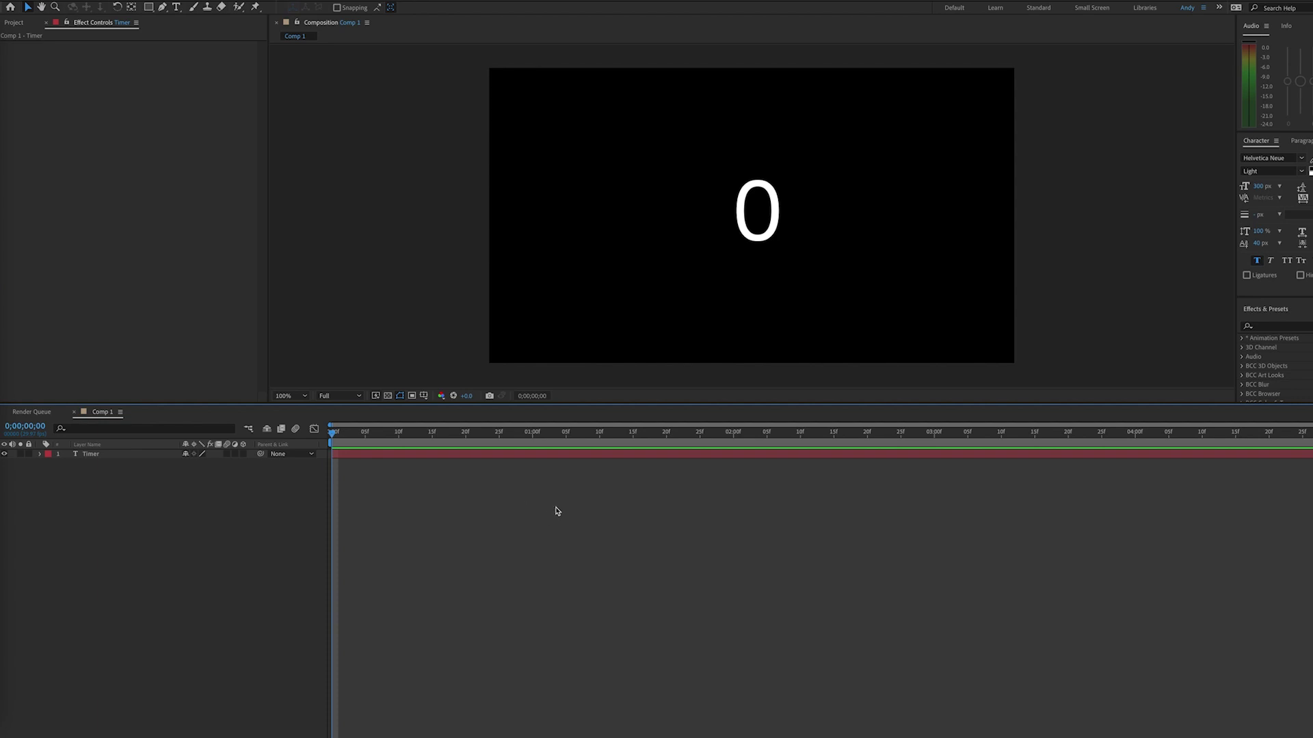
{"action": "left_click", "coordinate": [490, 457]}
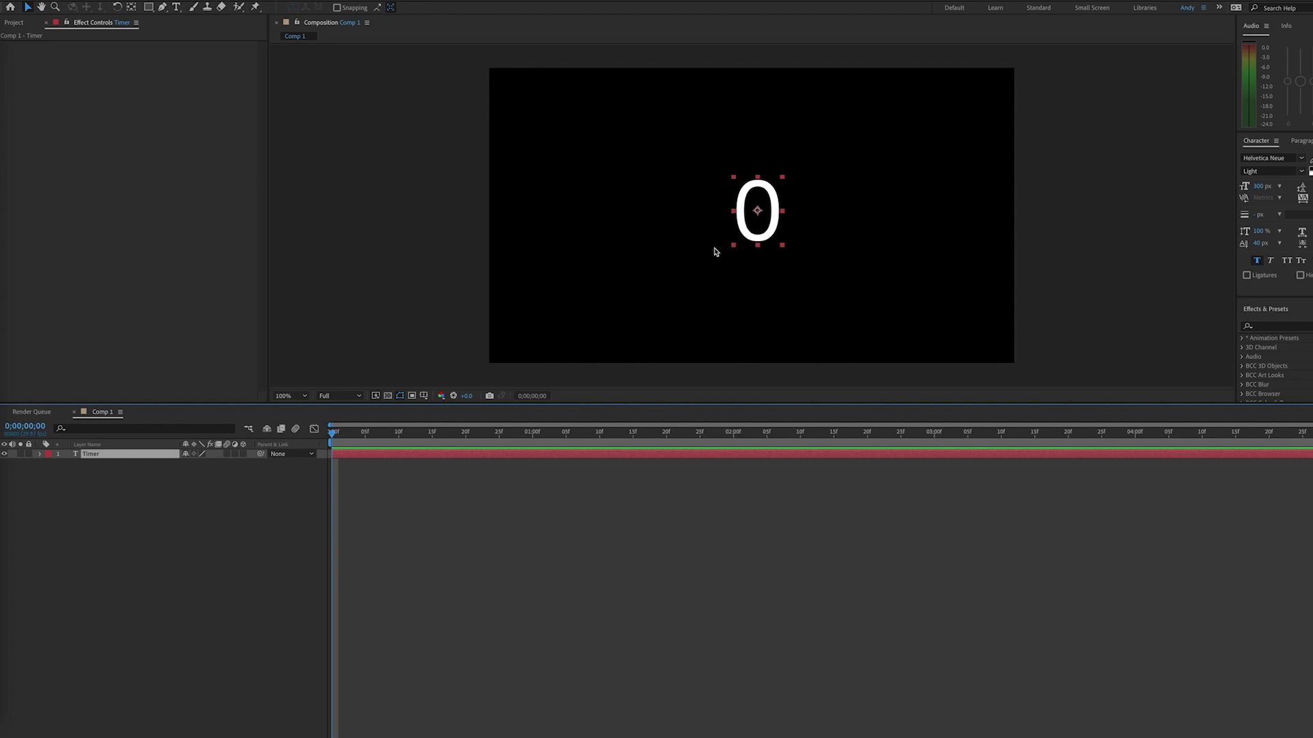
{"action": "left_click", "coordinate": [174, 1]}
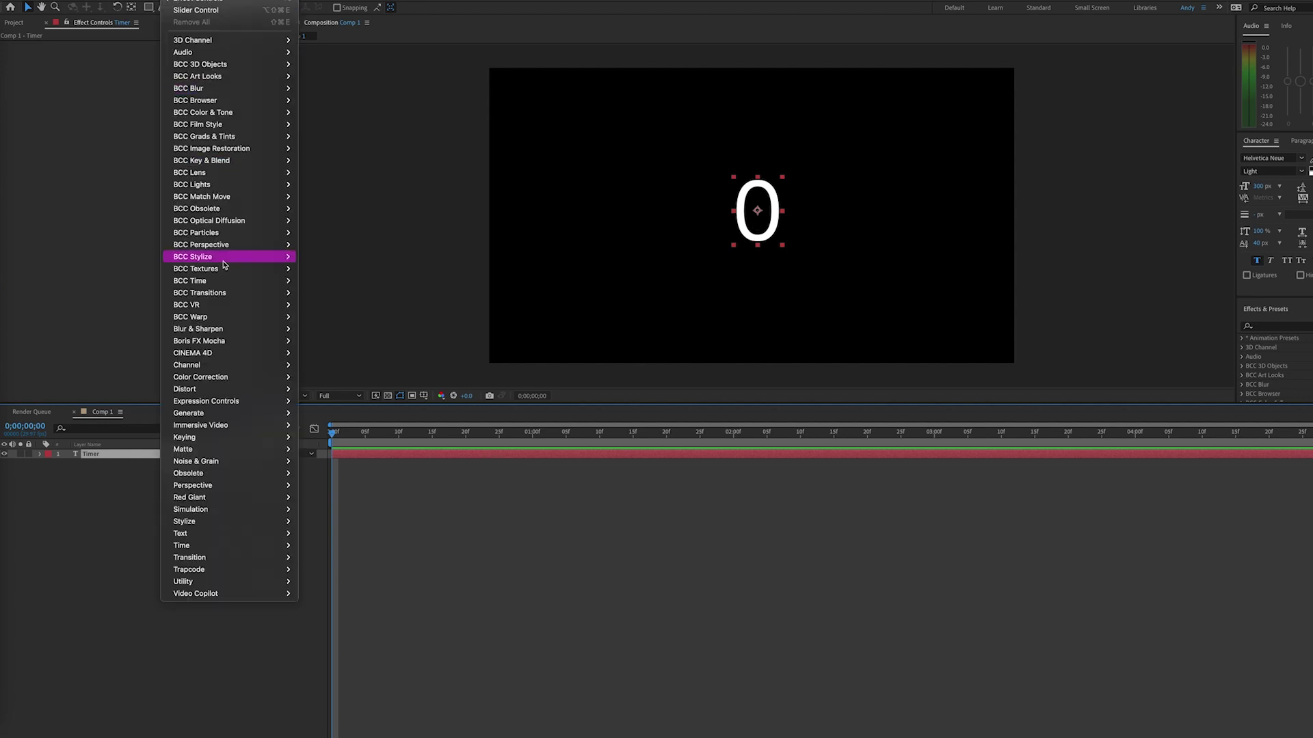
- Apply Expression Controls > Slider Control to Timer and expand its Text group to show Source Text
{"action": "mouse_move", "coordinate": [251, 402]}
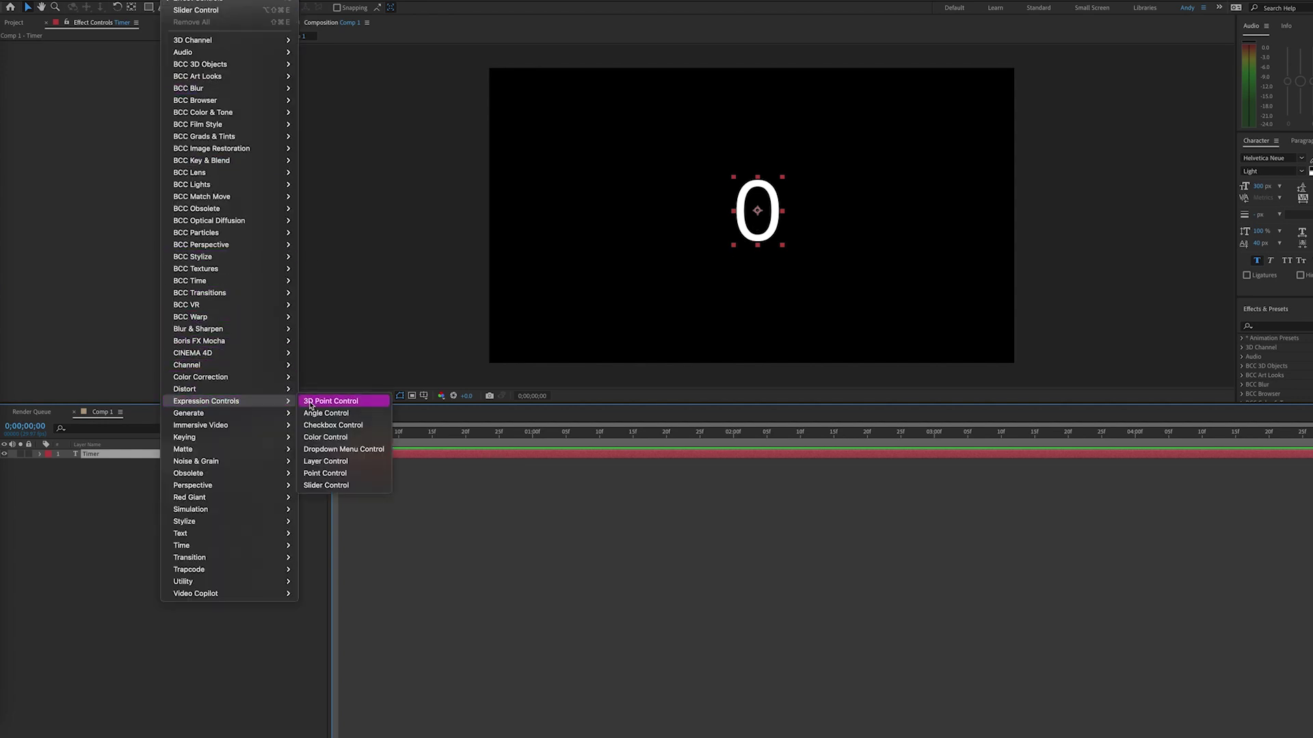
{"action": "left_click", "coordinate": [327, 486]}
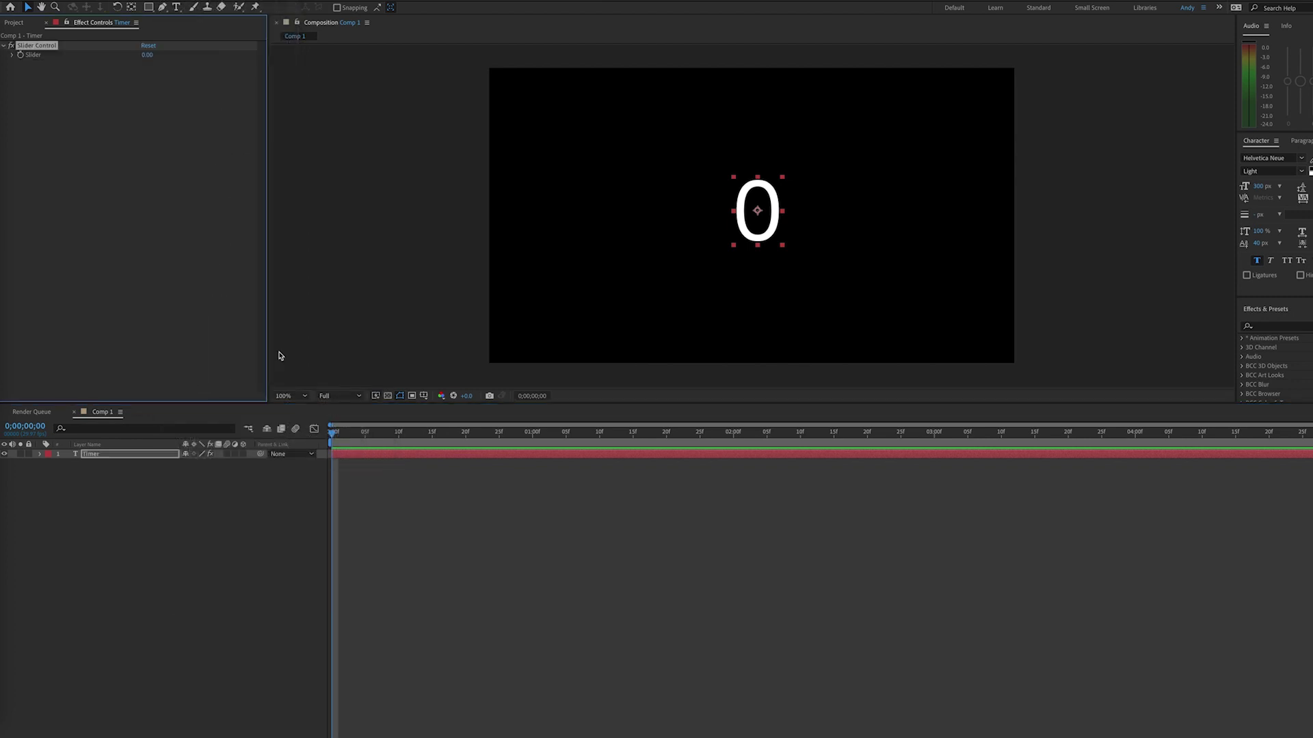
{"action": "left_click", "coordinate": [122, 454]}
{"action": "left_click", "coordinate": [39, 454]}
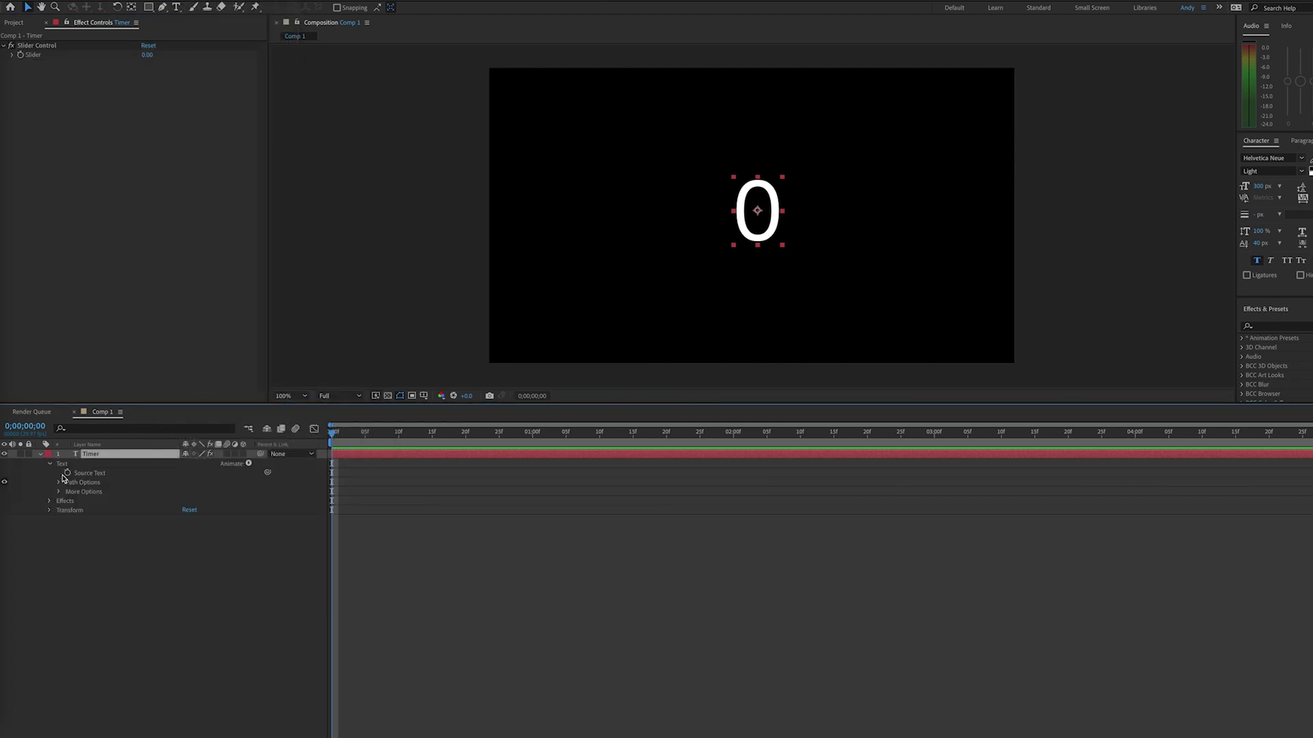
- Give Source Text the expression slider = effect("Slider Control")("Slider"); via the pickwhip
{"action": "left_click", "coordinate": [116, 474]}
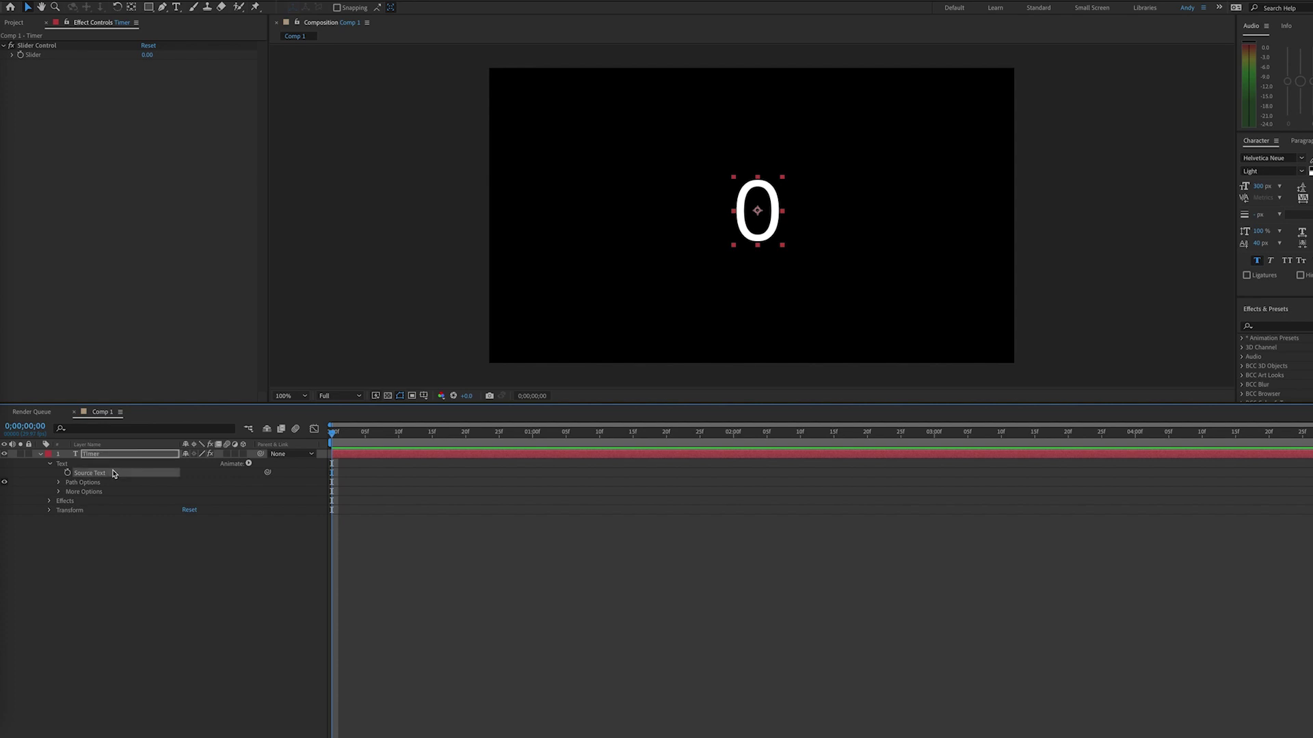
{"action": "left_click", "coordinate": [68, 473], "text": "alt"}
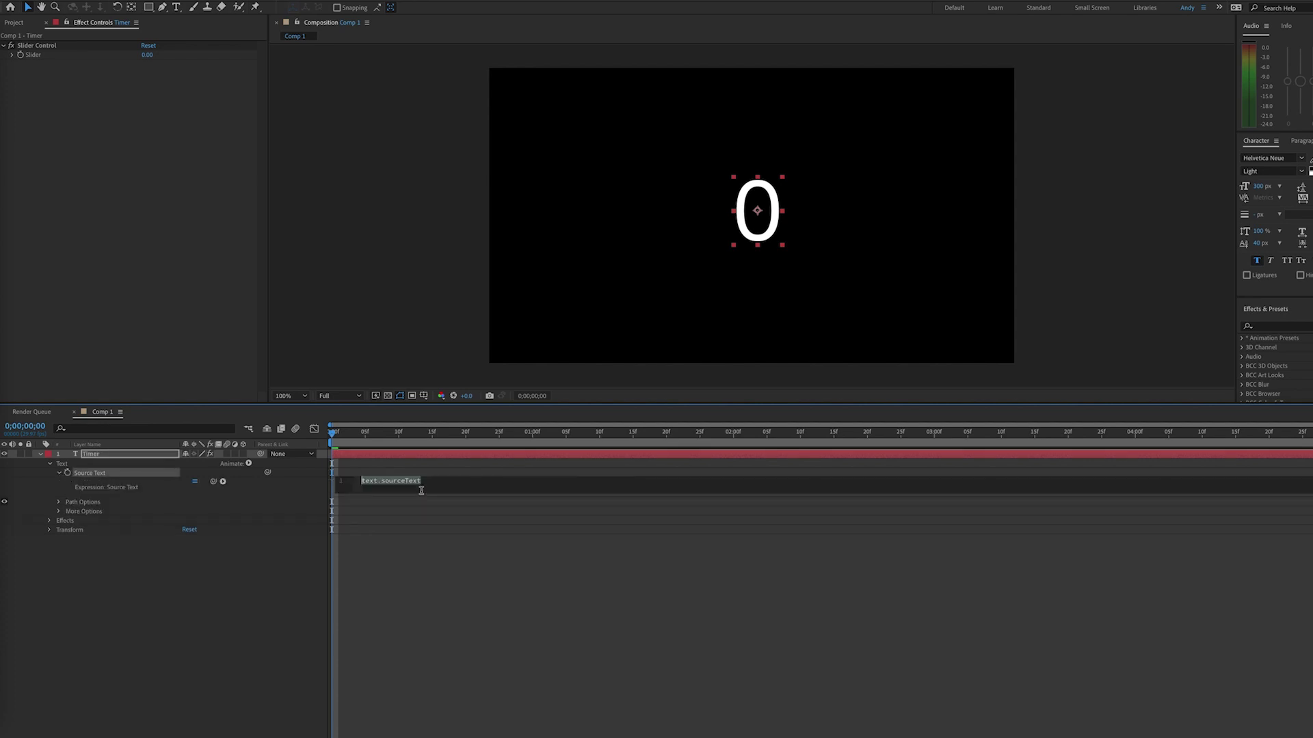
{"action": "type", "text": "slider ="}
{"action": "left_click_drag", "start_coordinate": [213, 481], "coordinate": [30, 54]}
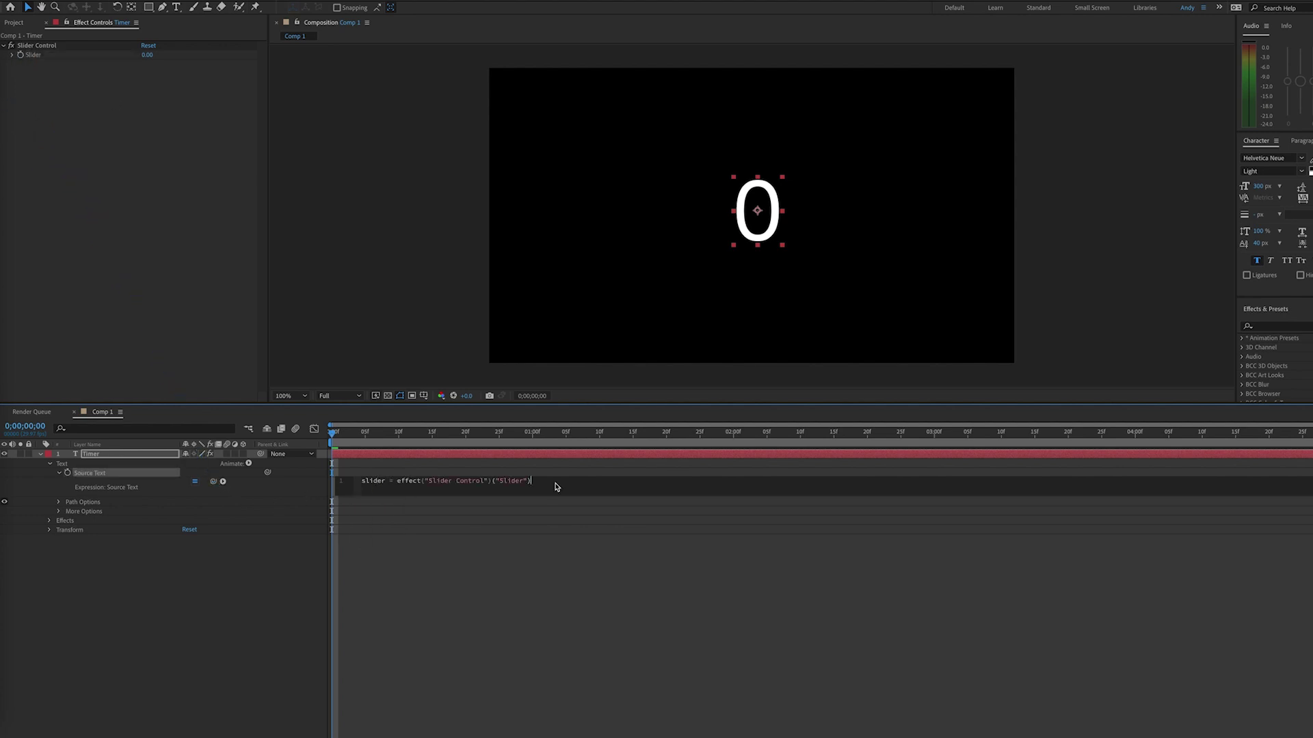
{"action": "type", "text": ";"}
{"action": "key", "text": "Return"}
{"action": "left_click", "coordinate": [404, 564]}
- Set the Slider value to 30 so the timer text reads 30
{"action": "mouse_move", "coordinate": [147, 55]}
{"action": "left_mouse_down"}
{"action": "mouse_move", "coordinate": [226, 66]}
{"action": "mouse_move", "coordinate": [147, 52]}
{"action": "left_mouse_up"}
{"action": "left_click", "coordinate": [149, 54]}
{"action": "type", "text": "30"}
{"action": "key", "text": "Return"}
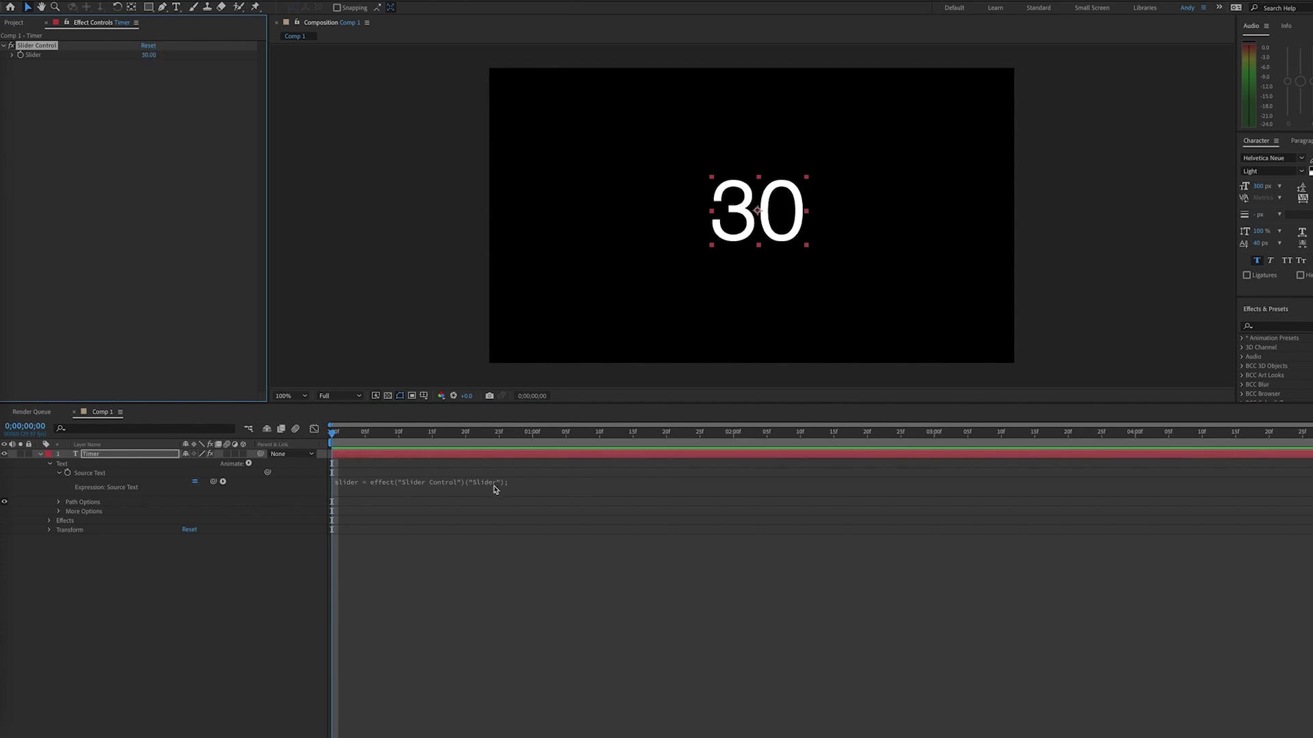
{"action": "left_click", "coordinate": [536, 483]}
- Add the line sec = Math.floor(slider%60); to the Source Text expression
{"action": "left_click", "coordinate": [554, 481]}
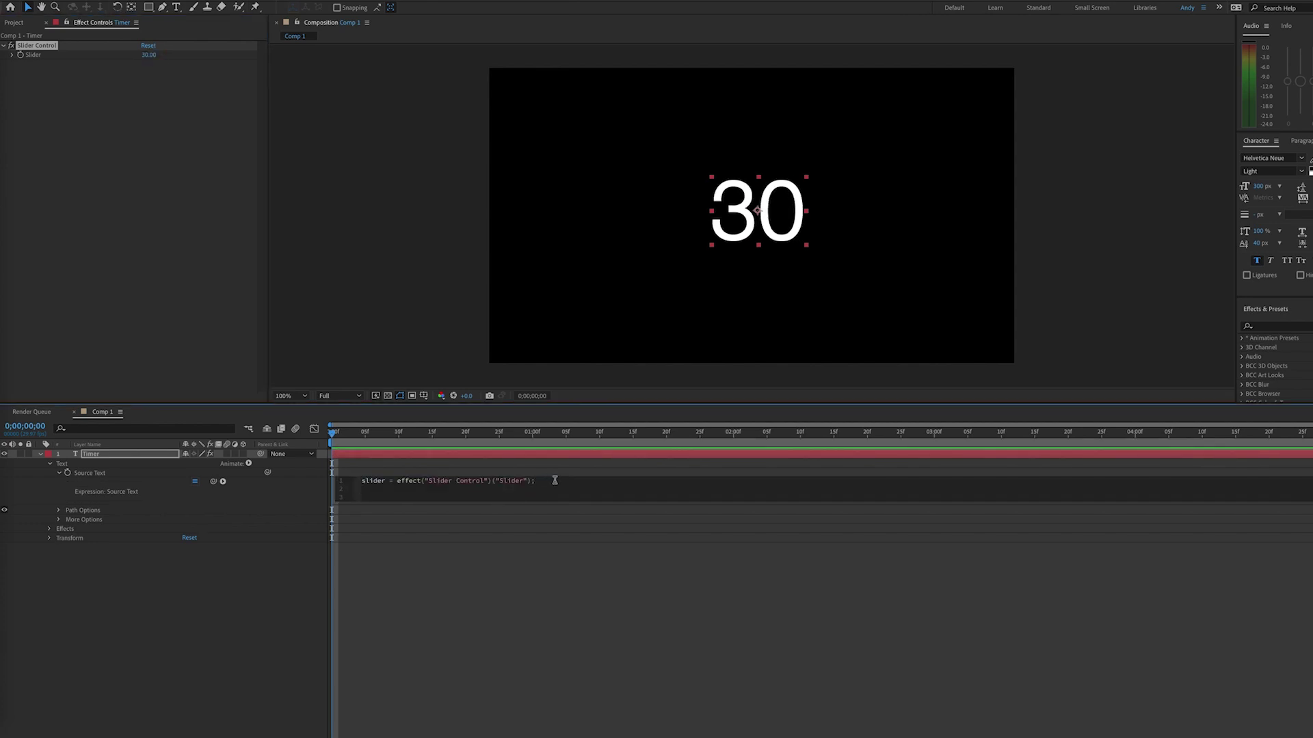
{"action": "key", "text": "Return"}
{"action": "key", "text": "Return"}
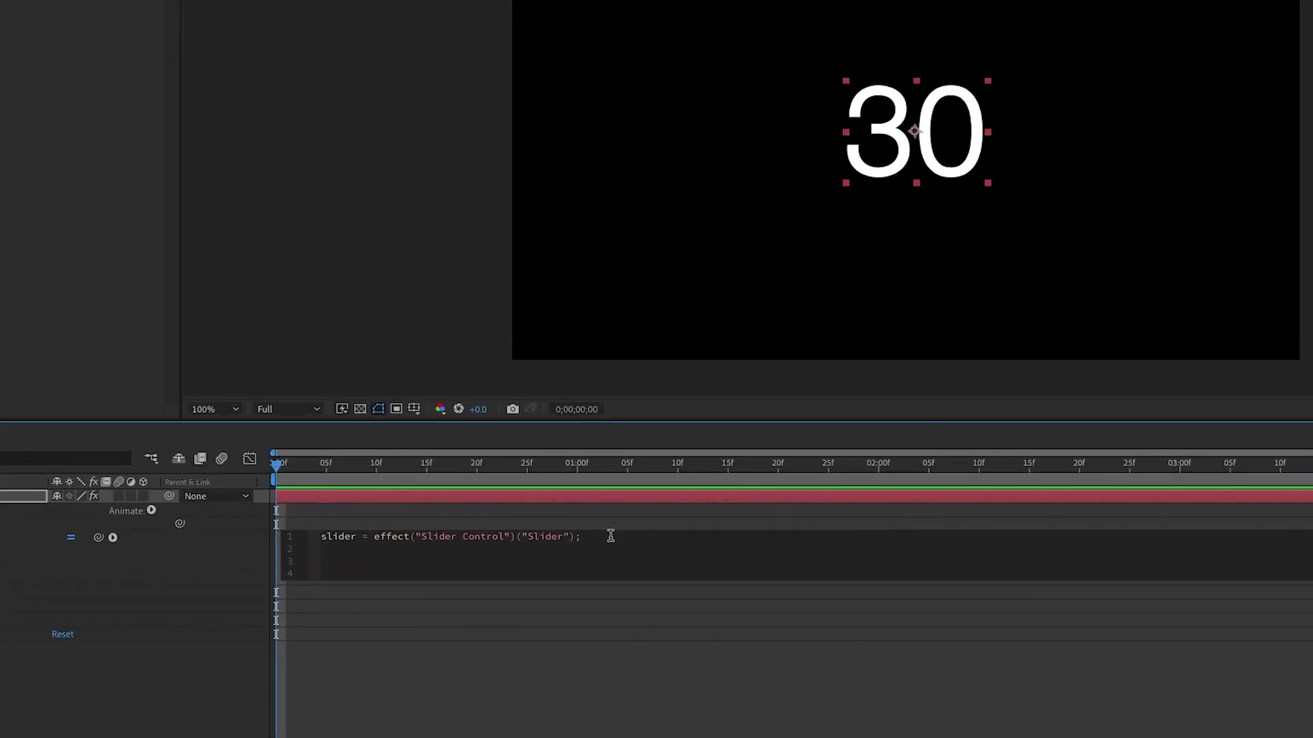
{"action": "type", "text": "sec = Math.floor(slider%"}
{"action": "type", "text": "60);"}
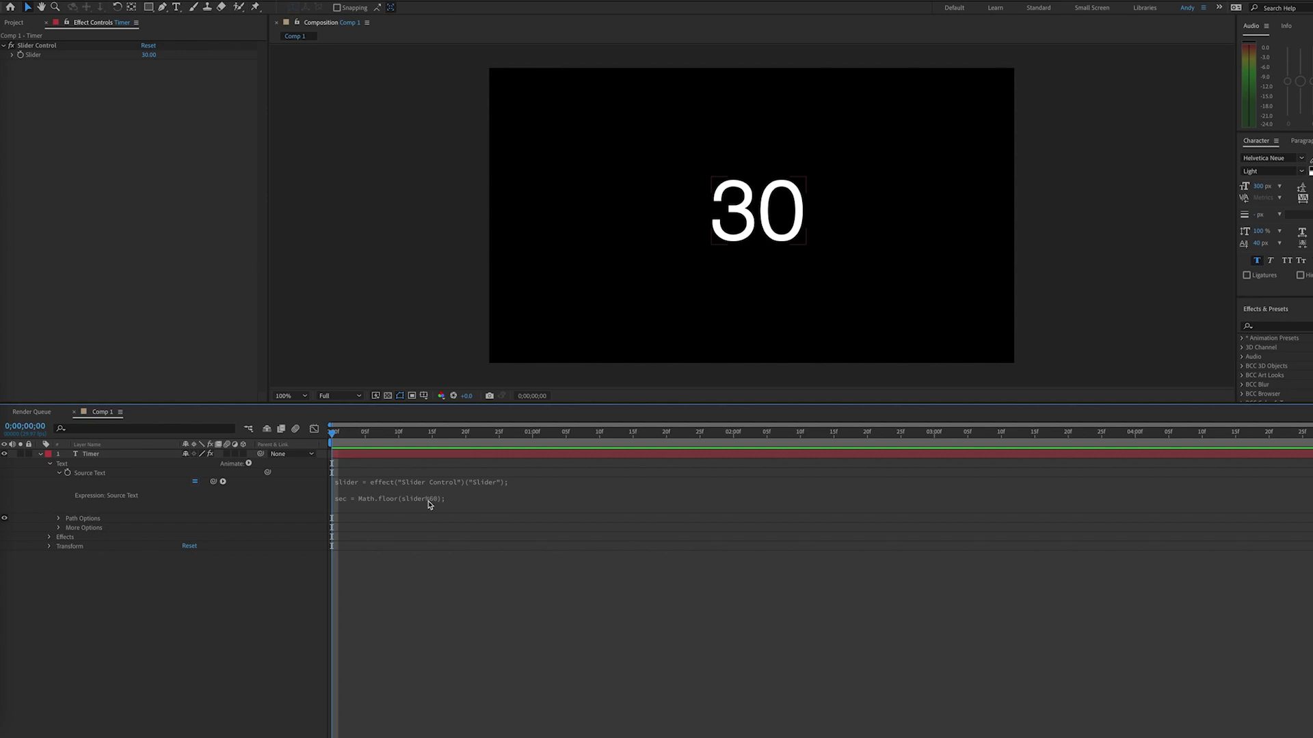
- Scrub the Slider up to 118 and back to 77 to check the seconds wrap
{"action": "left_click", "coordinate": [383, 454]}
{"action": "left_click", "coordinate": [158, 91]}
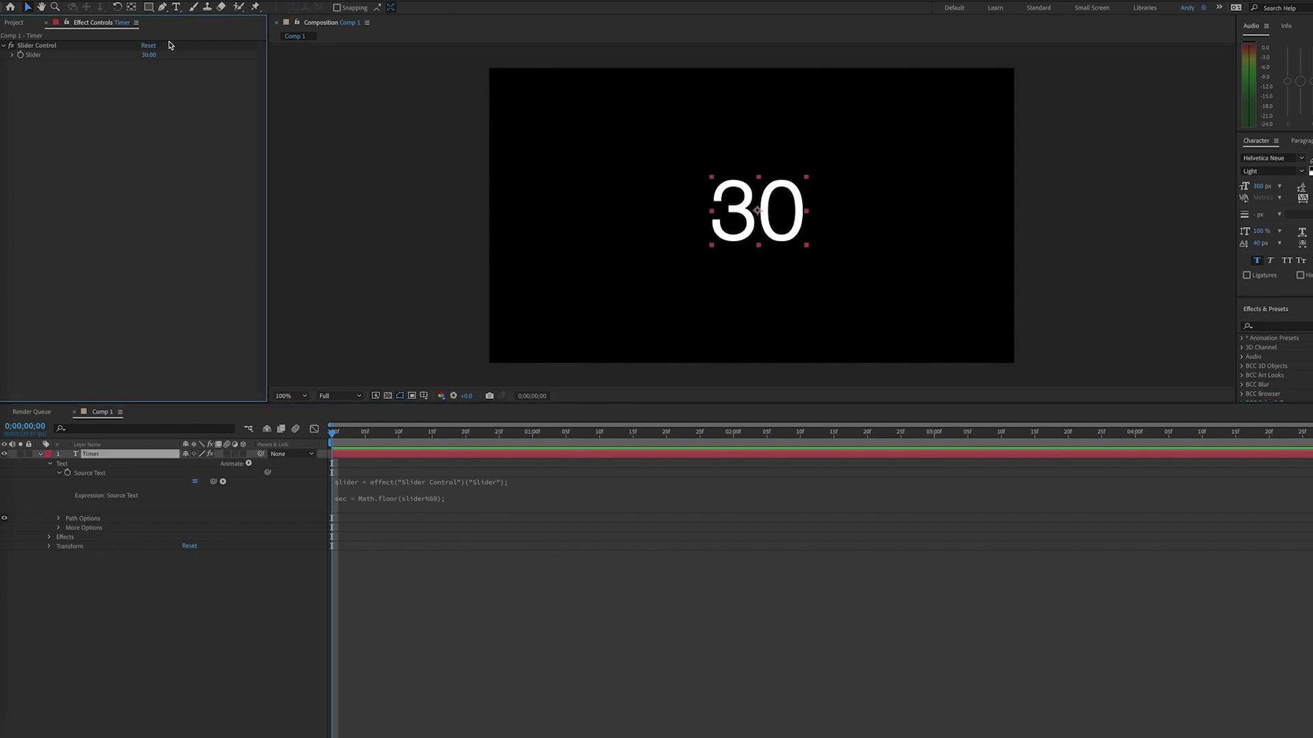
{"action": "left_click_drag", "start_coordinate": [148, 54], "coordinate": [196, 54]}
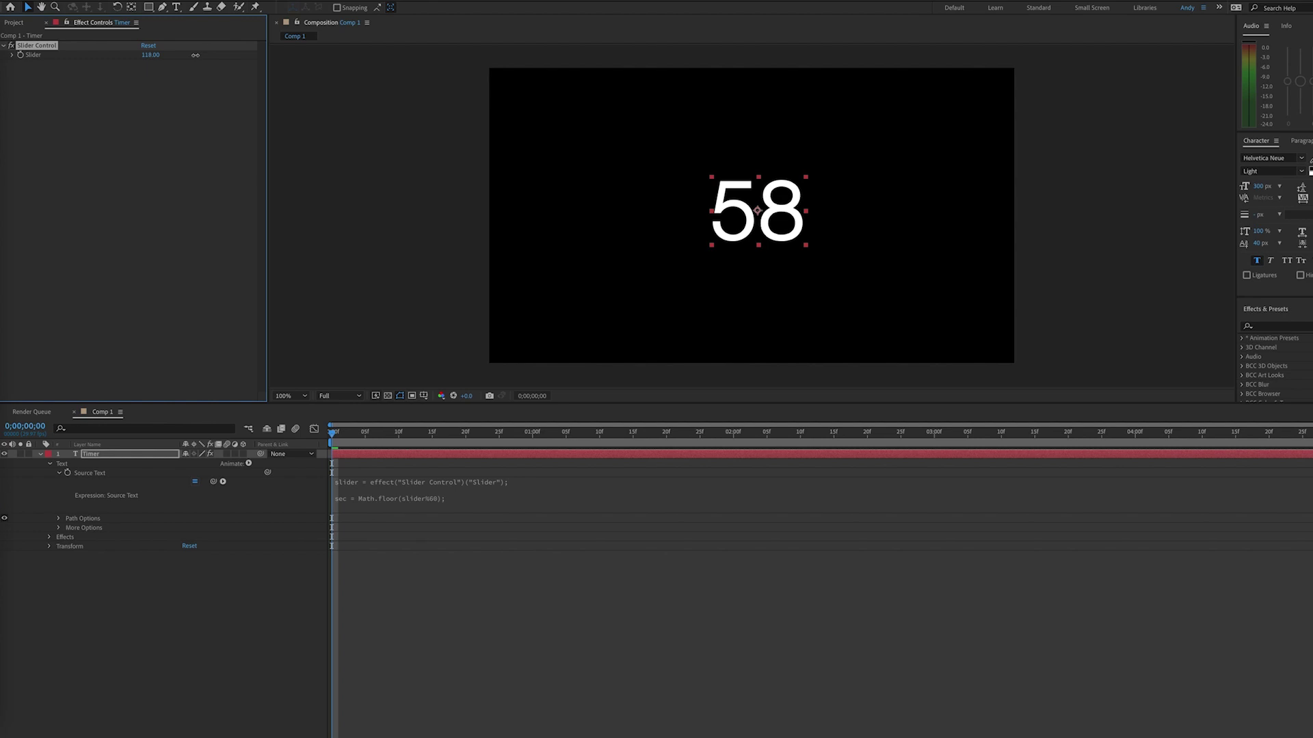
{"action": "left_click_drag", "start_coordinate": [196, 54], "coordinate": [168, 55]}
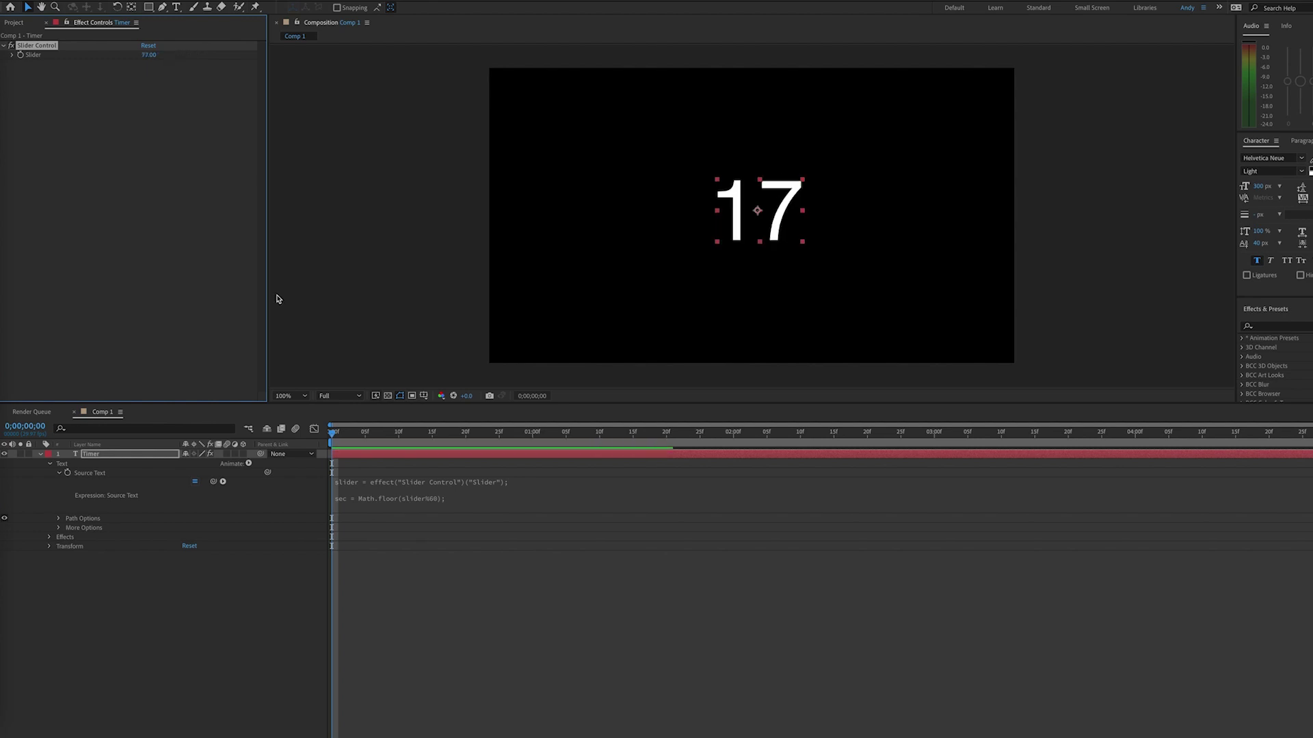
{"action": "left_click", "coordinate": [401, 501]}
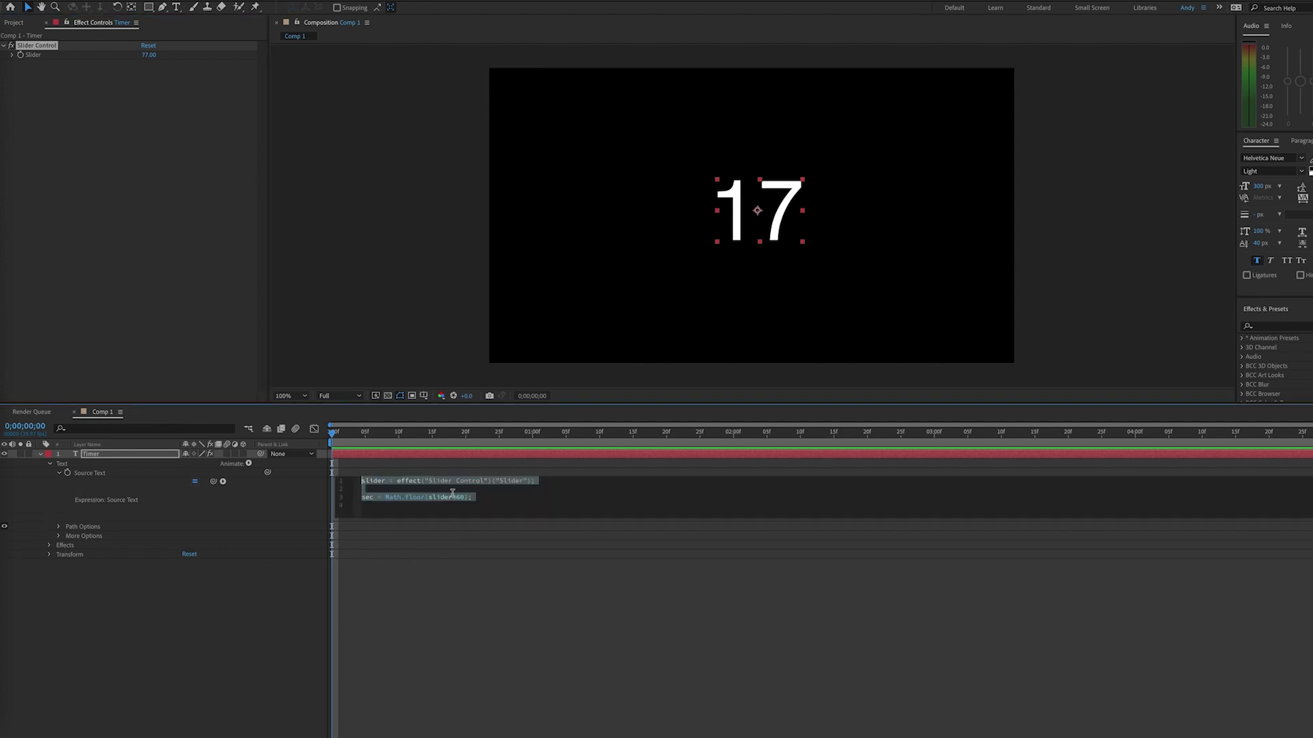
- Add min = Math.floor(slider/60) and make the output line min + ":" + sec
{"action": "left_click", "coordinate": [478, 500]}
{"action": "key", "text": "Return"}
{"action": "type", "text": "min"}
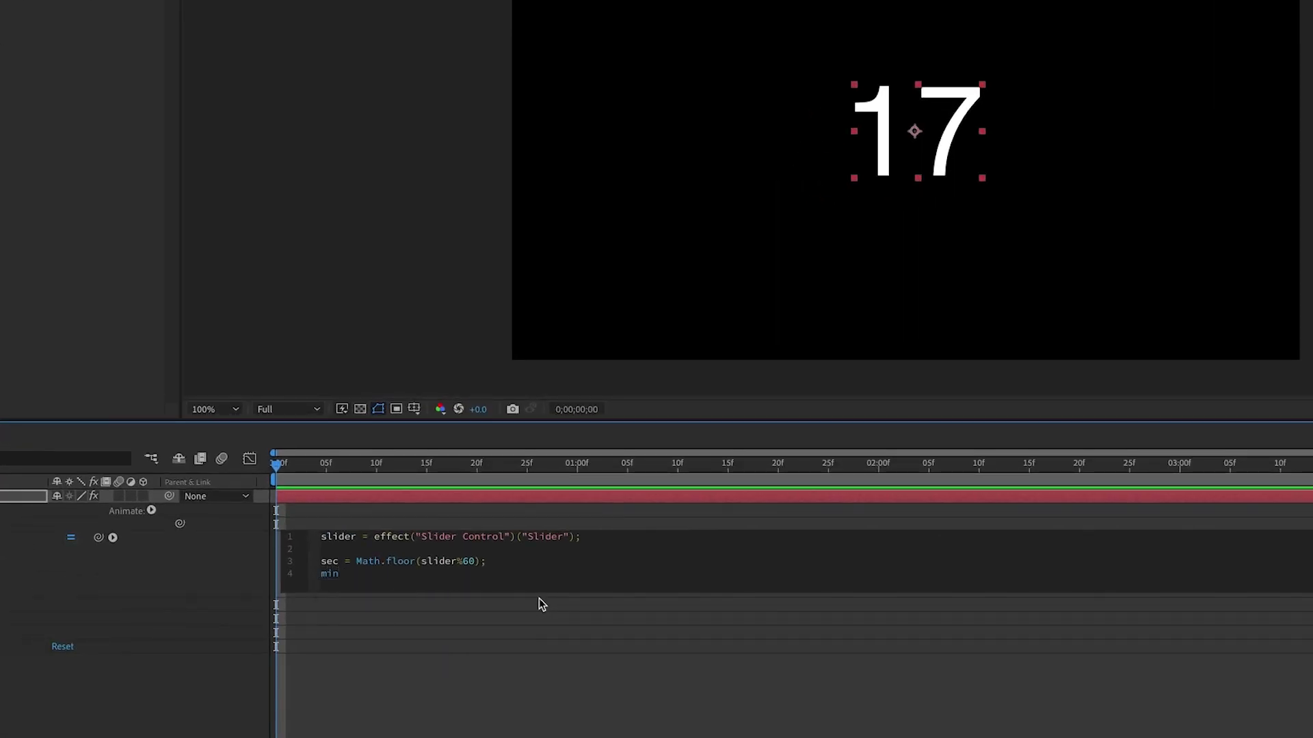
{"action": "type", "text": " = Ma"}
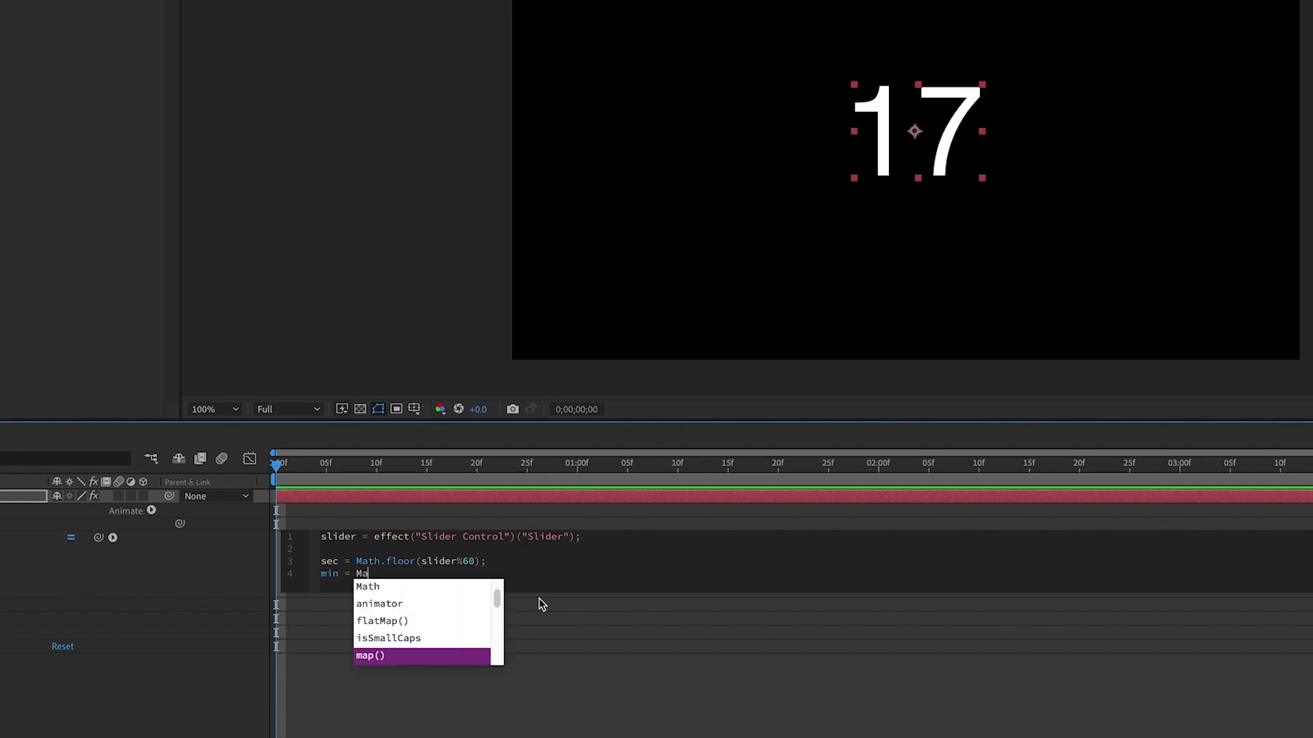
{"action": "type", "text": "th.floor(slider/"}
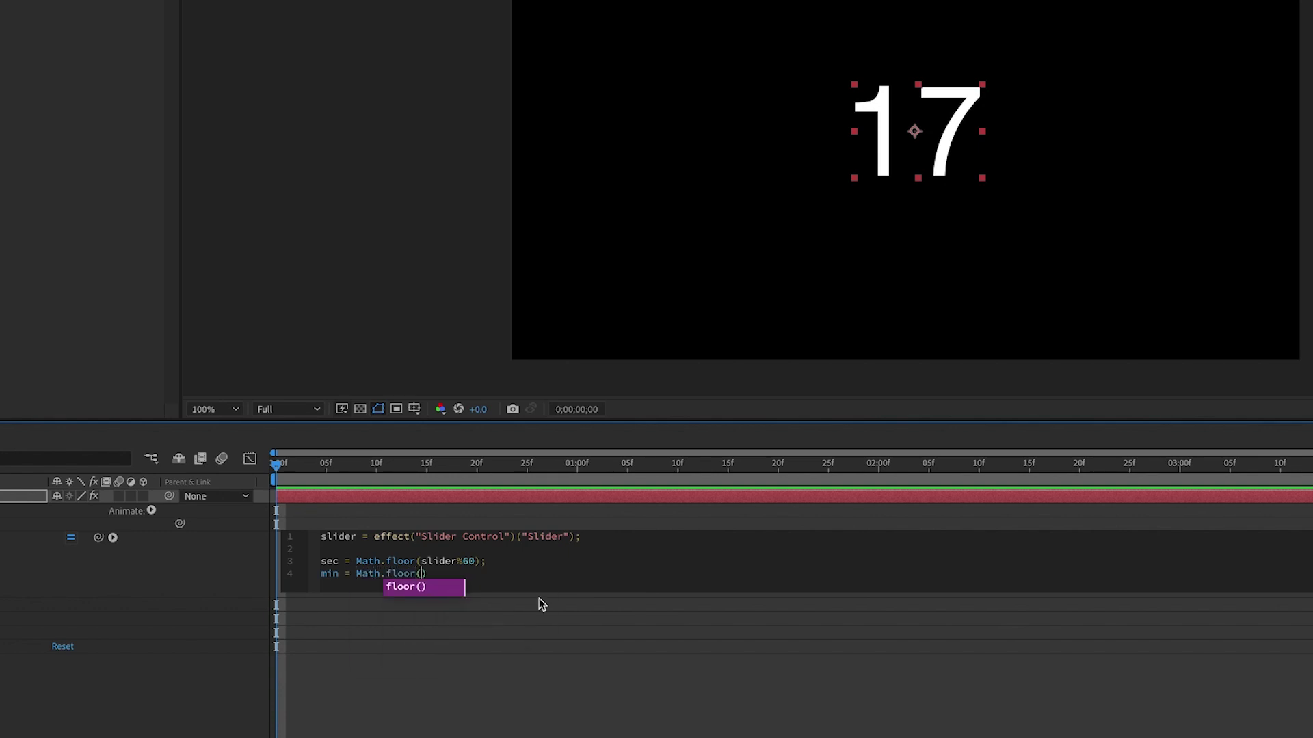
{"action": "type", "text": "60"}
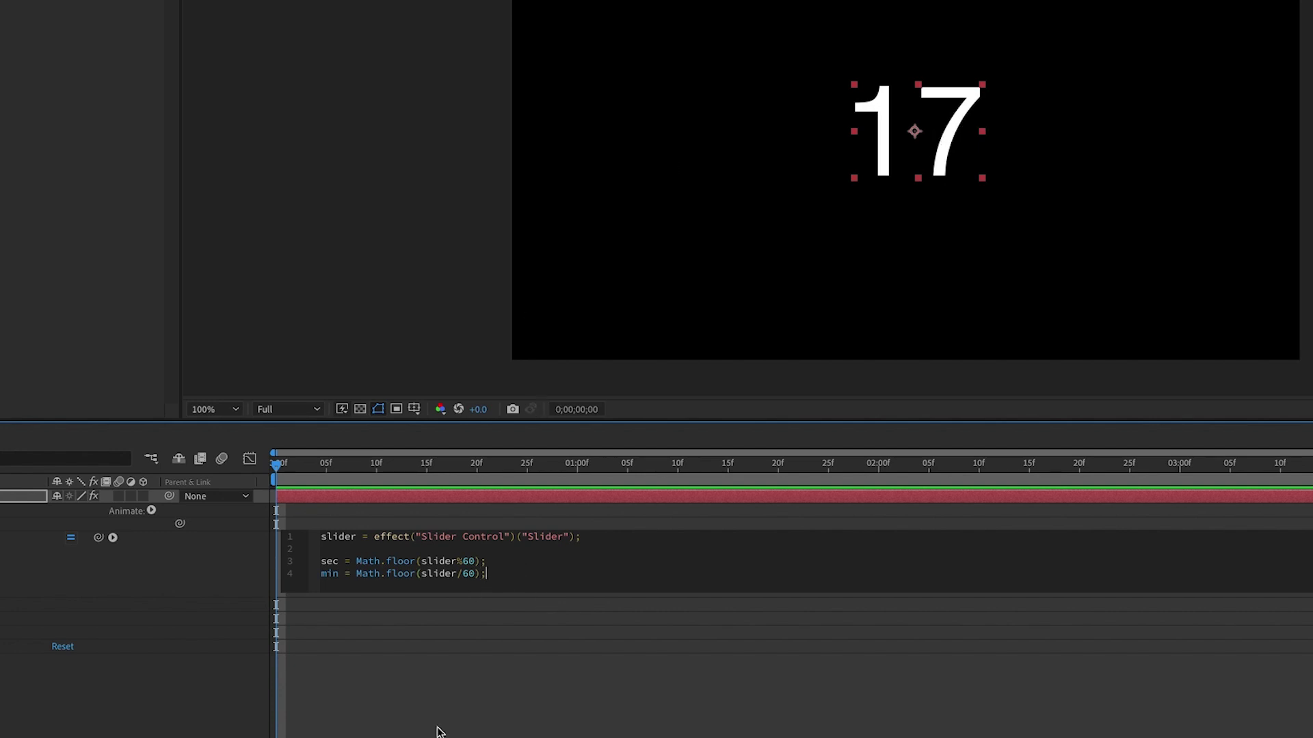
{"action": "key", "text": "Return"}
{"action": "key", "text": "Return"}
{"action": "type", "text": "min"}
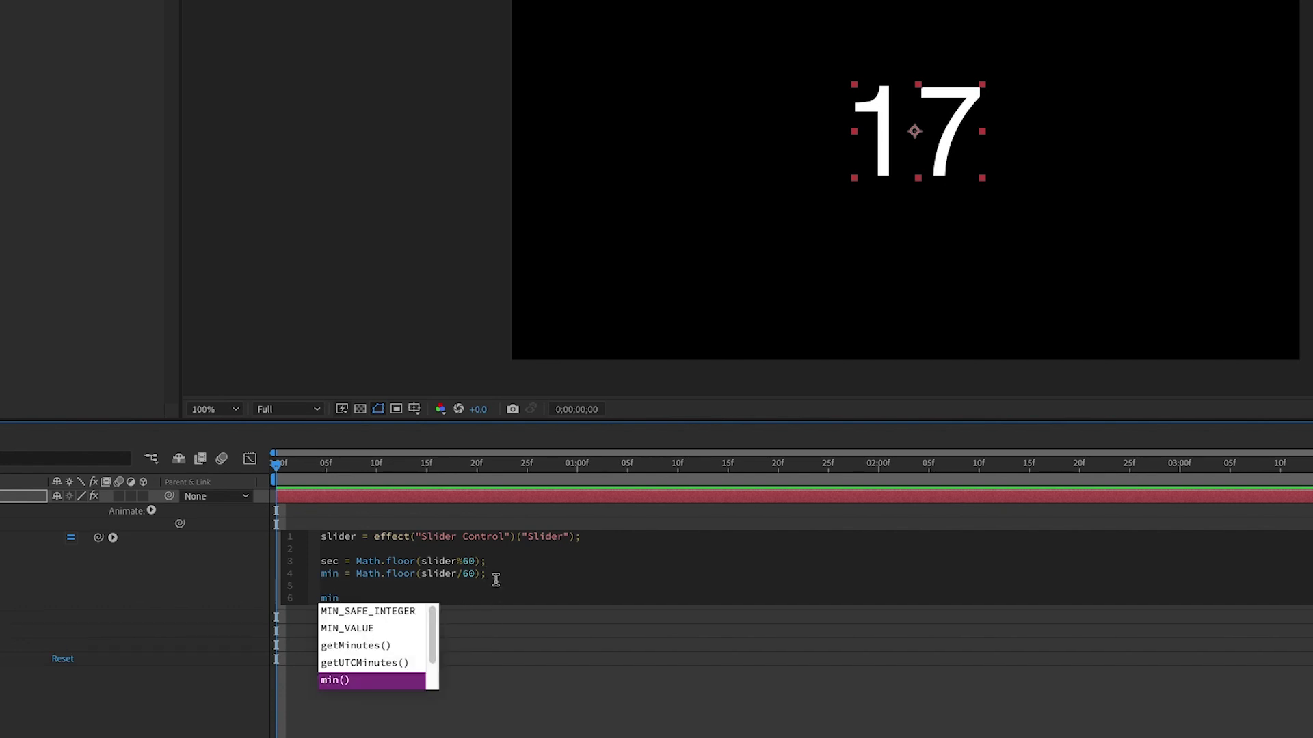
{"action": "type", "text": " +"}
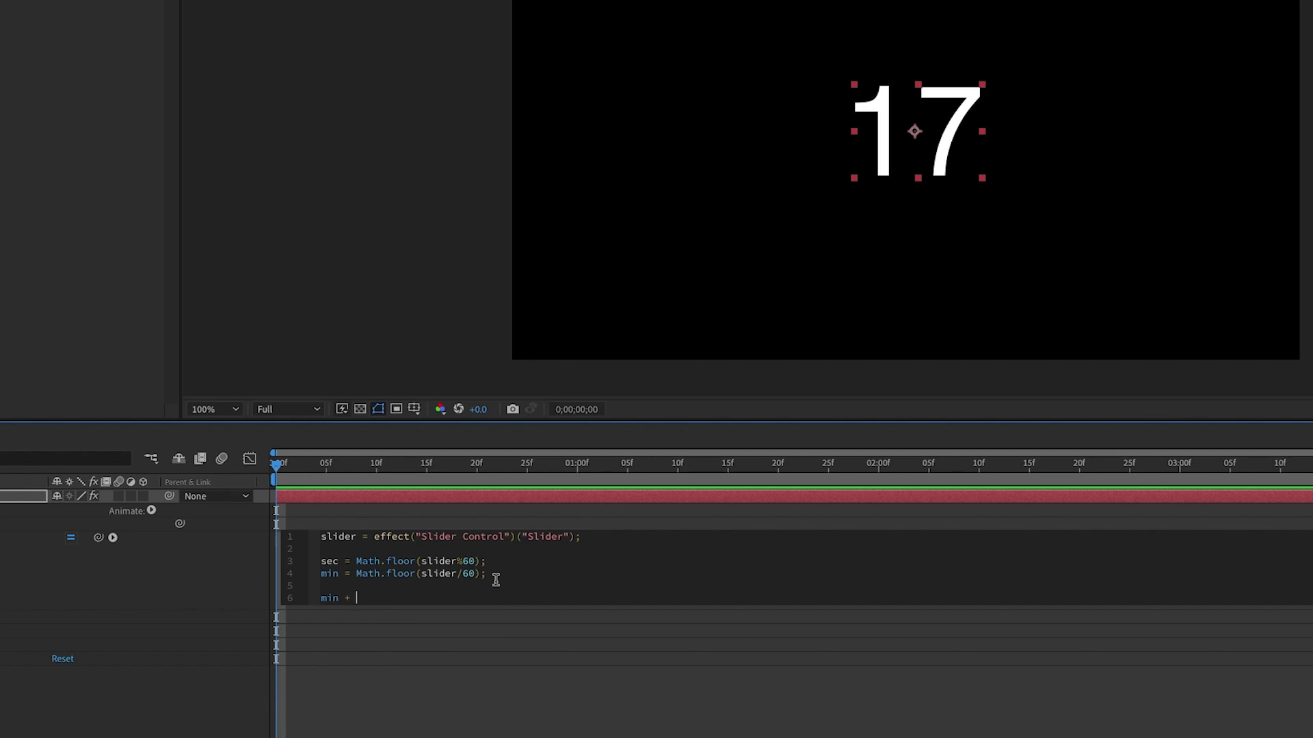
{"action": "type", "text": " \":\" + sec"}
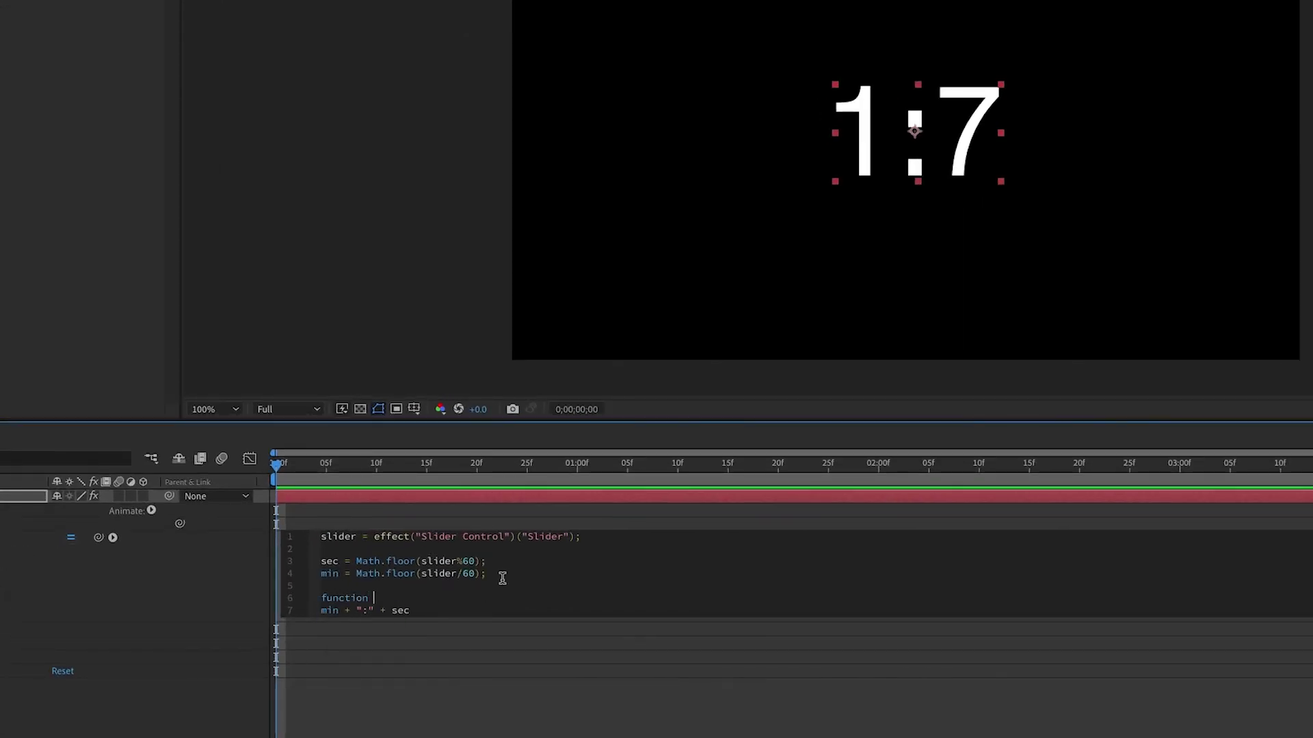
{"action": "type", "text": "zero(x) {"}
- Complete zero(x): if (x<10) return "0" + x, else return x, and commit the expression
{"action": "key", "text": "Return"}
{"action": "type", "text": "if (x"}
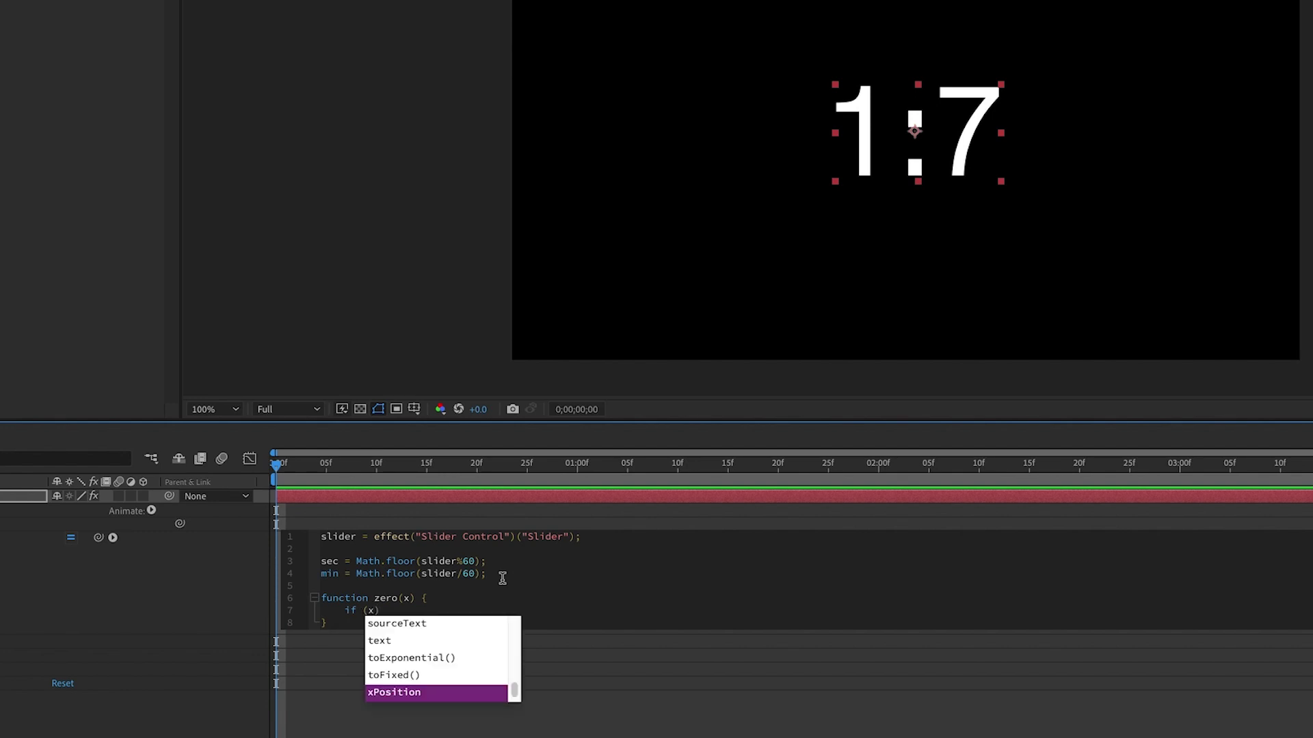
{"action": "type", "text": "<10"}
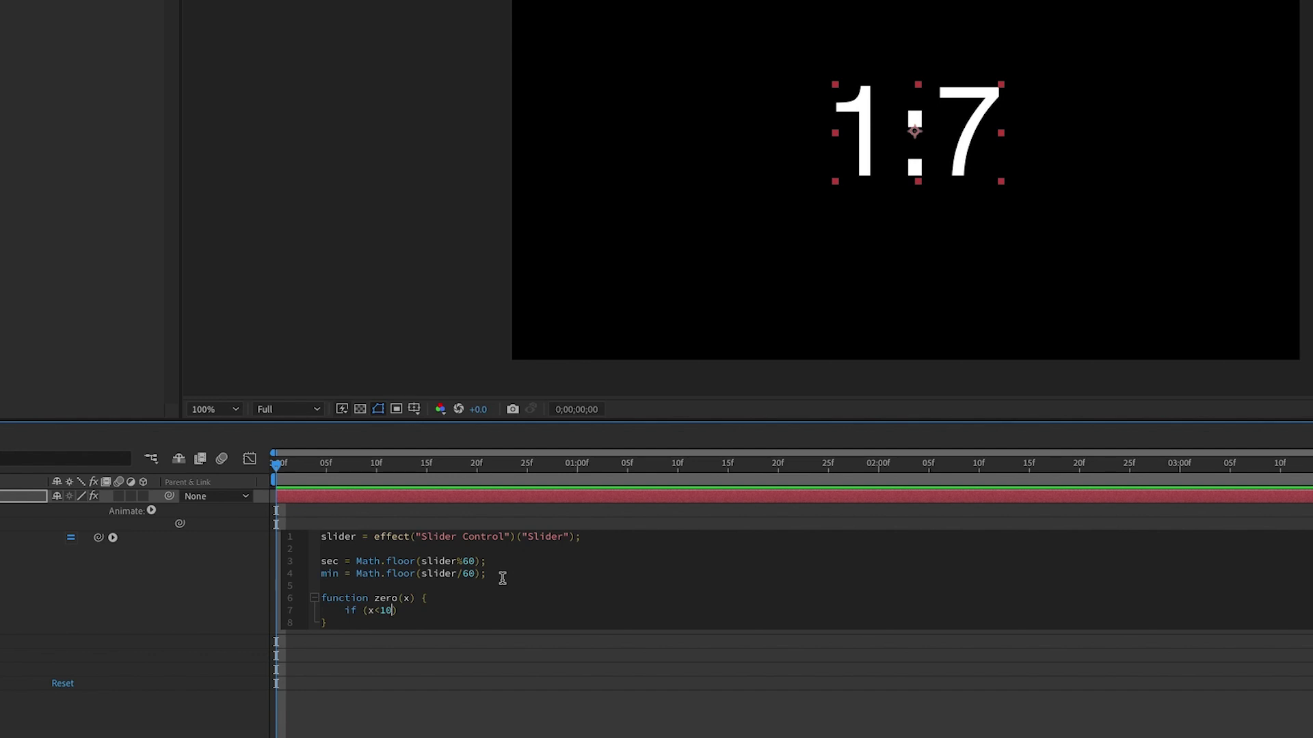
{"action": "type", "text": ") return"}
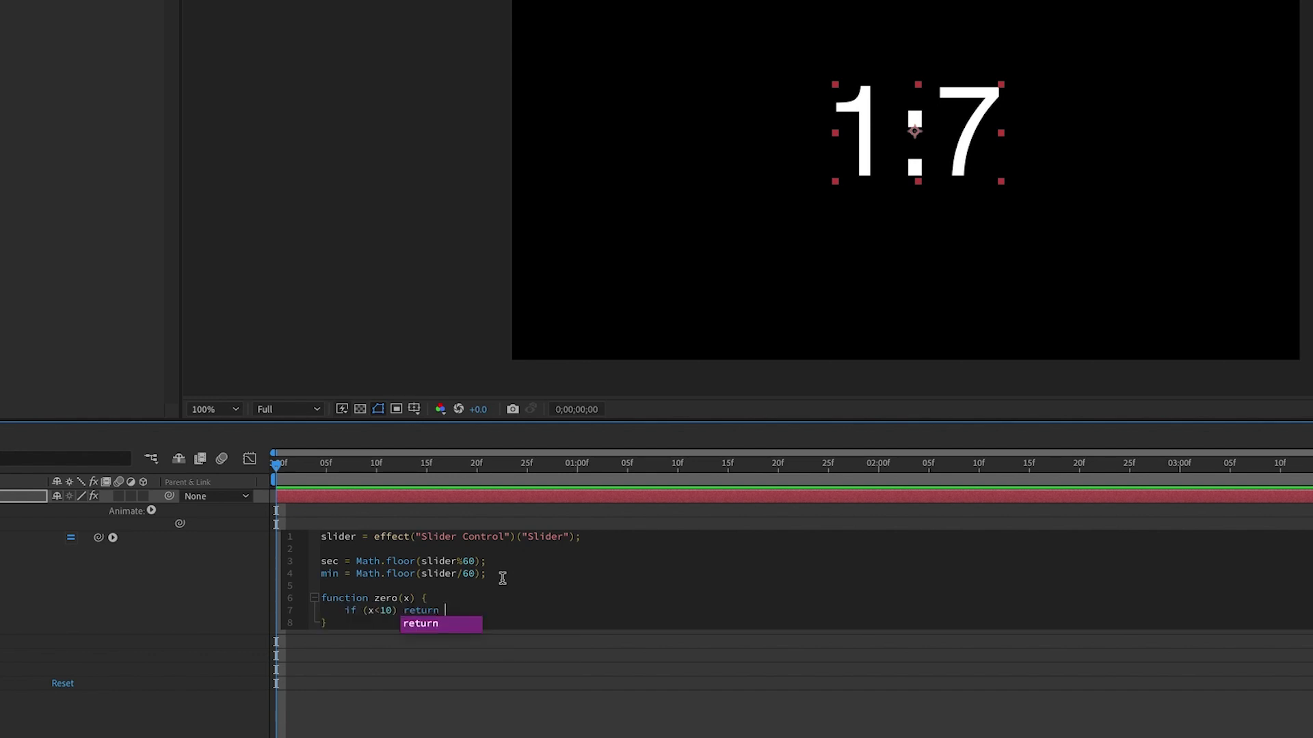
{"action": "type", "text": " \"0"}
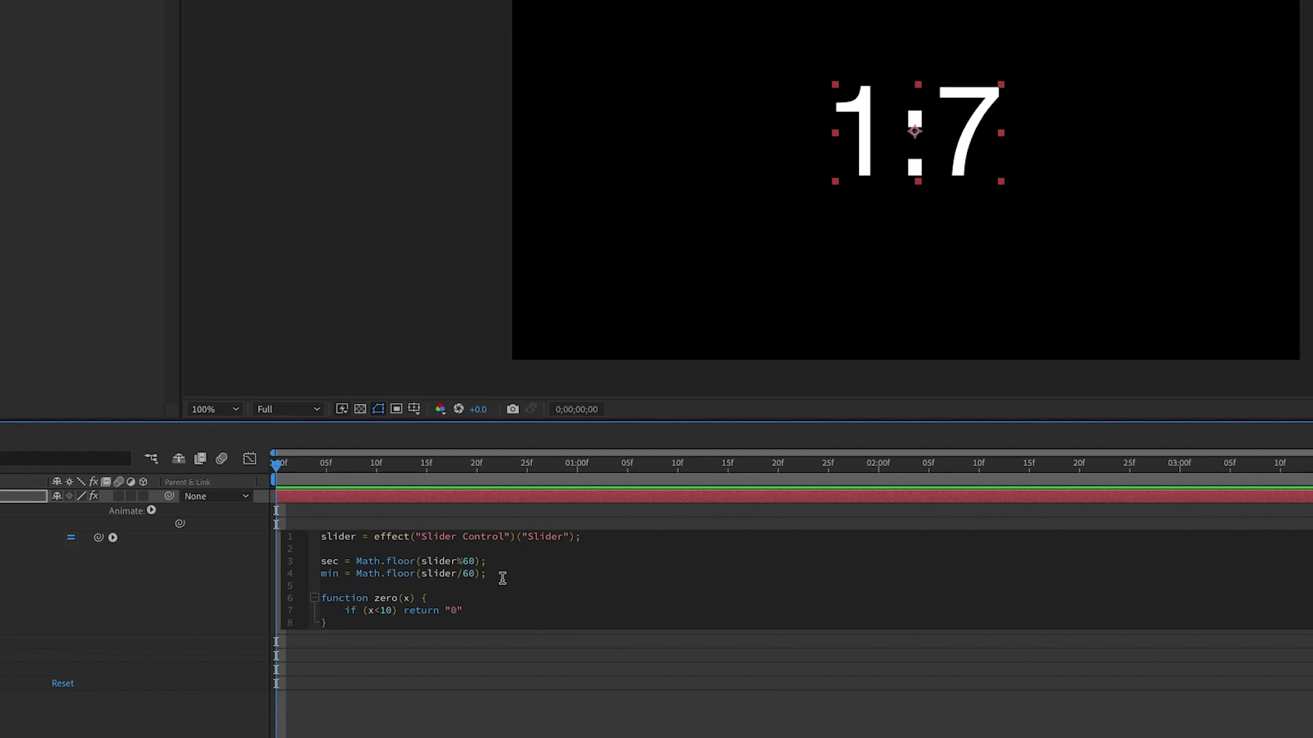
{"action": "type", "text": "\" + x"}
{"action": "key", "text": "Return"}
{"action": "type", "text": "else "}
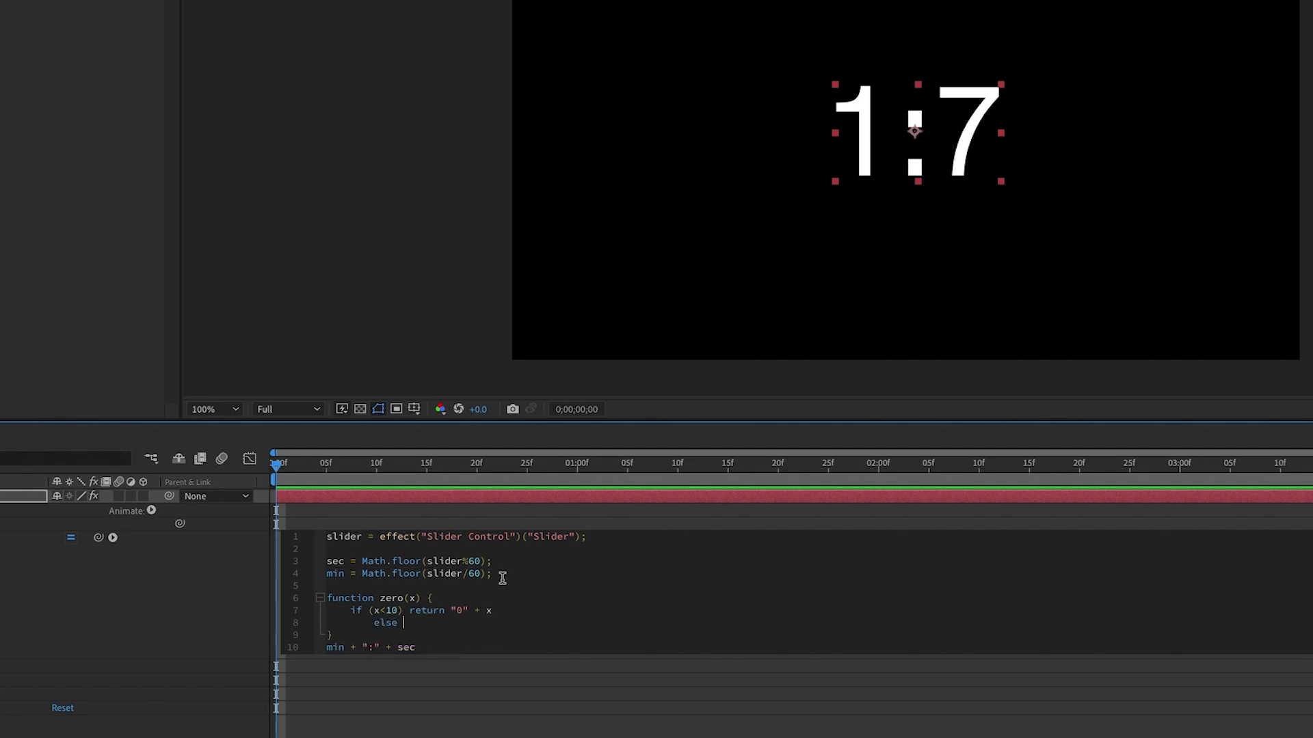
{"action": "type", "text": "return x;"}
{"action": "left_click", "coordinate": [365, 636]}
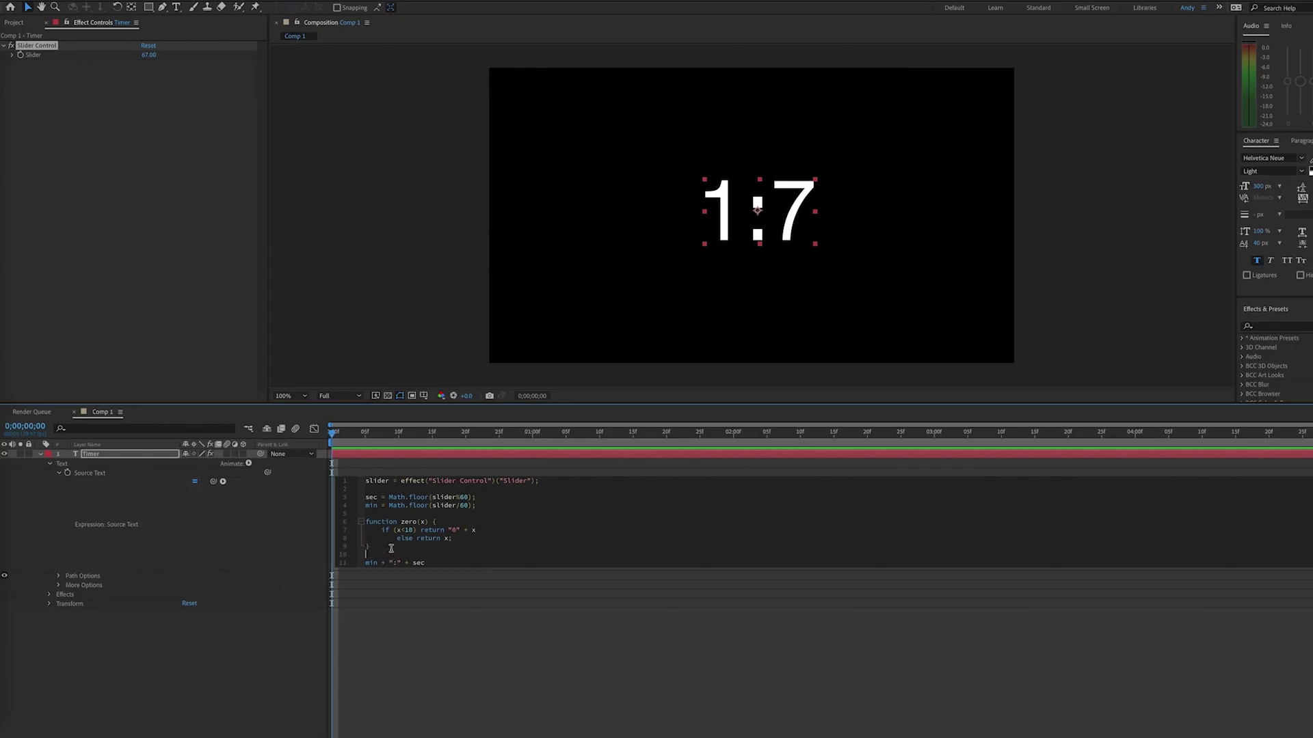
{"action": "left_click", "coordinate": [503, 677]}
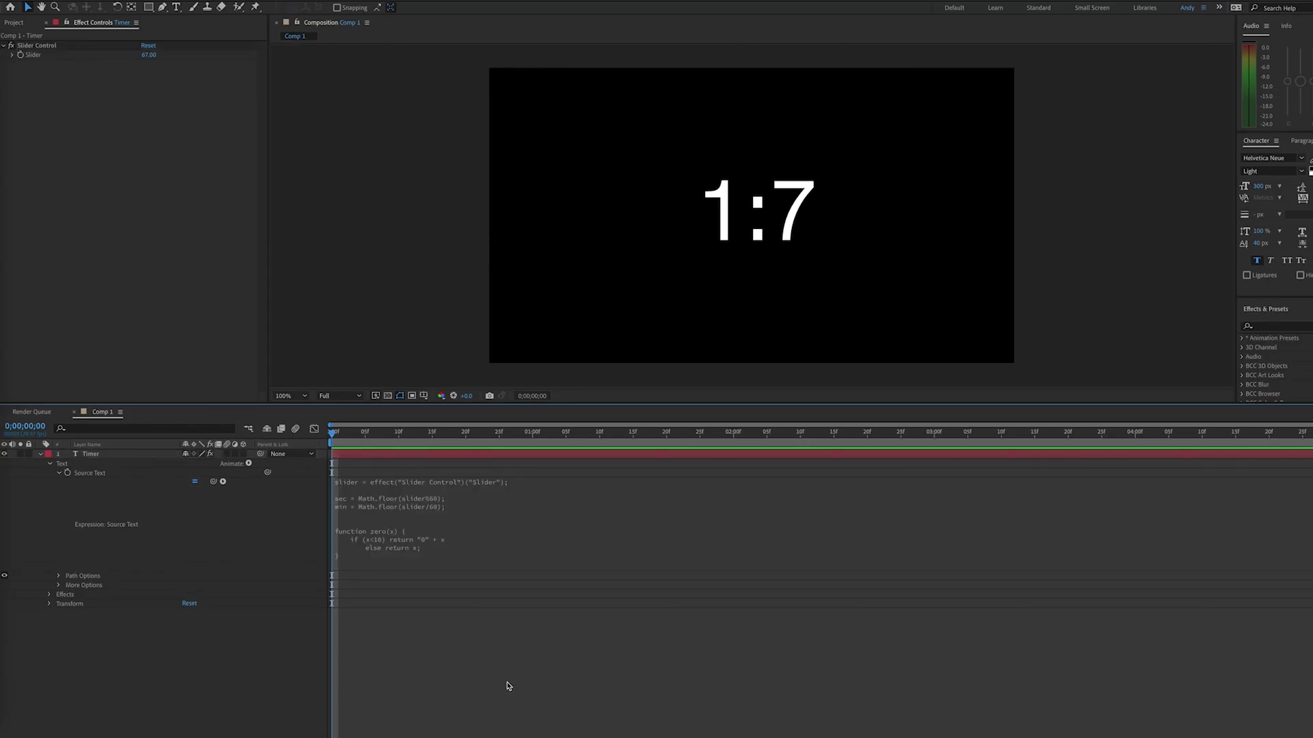
{"action": "left_click", "coordinate": [418, 542]}
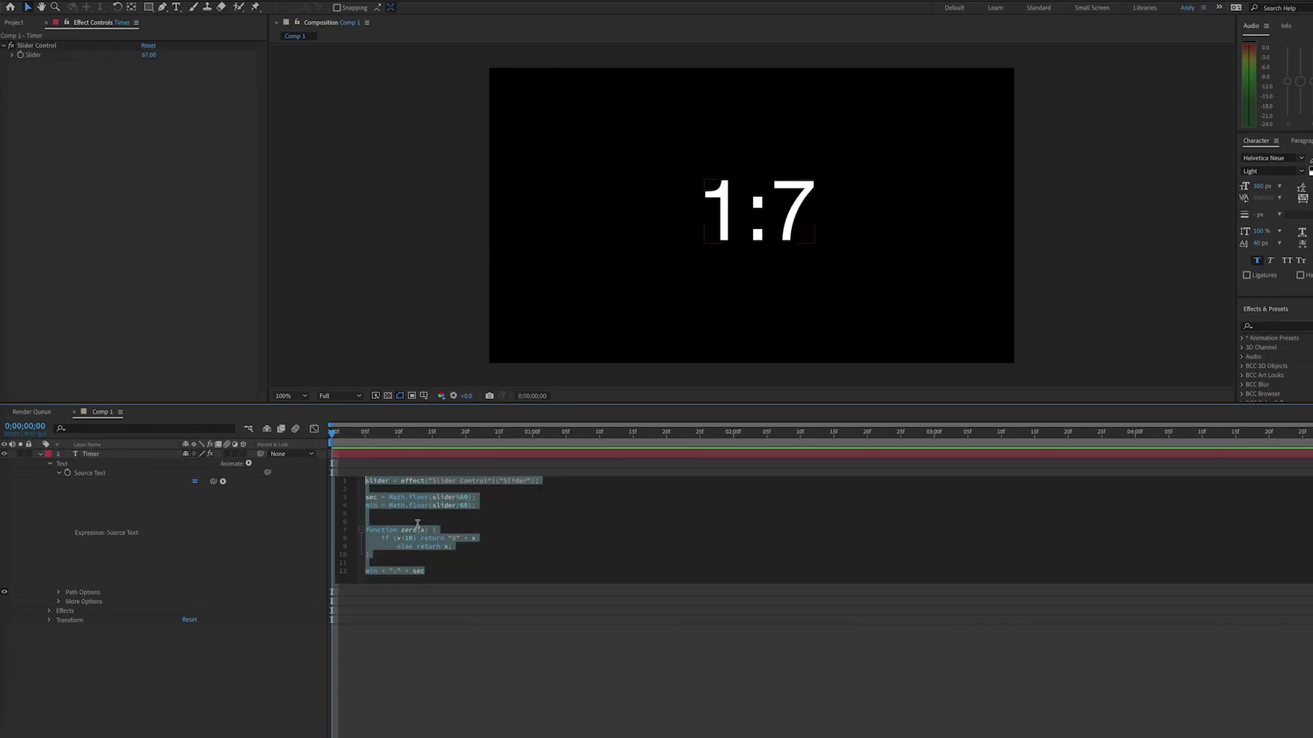
- Wrap sec in zero() for a padded seconds value, then test by changing the Slider
{"action": "left_click", "coordinate": [412, 570]}
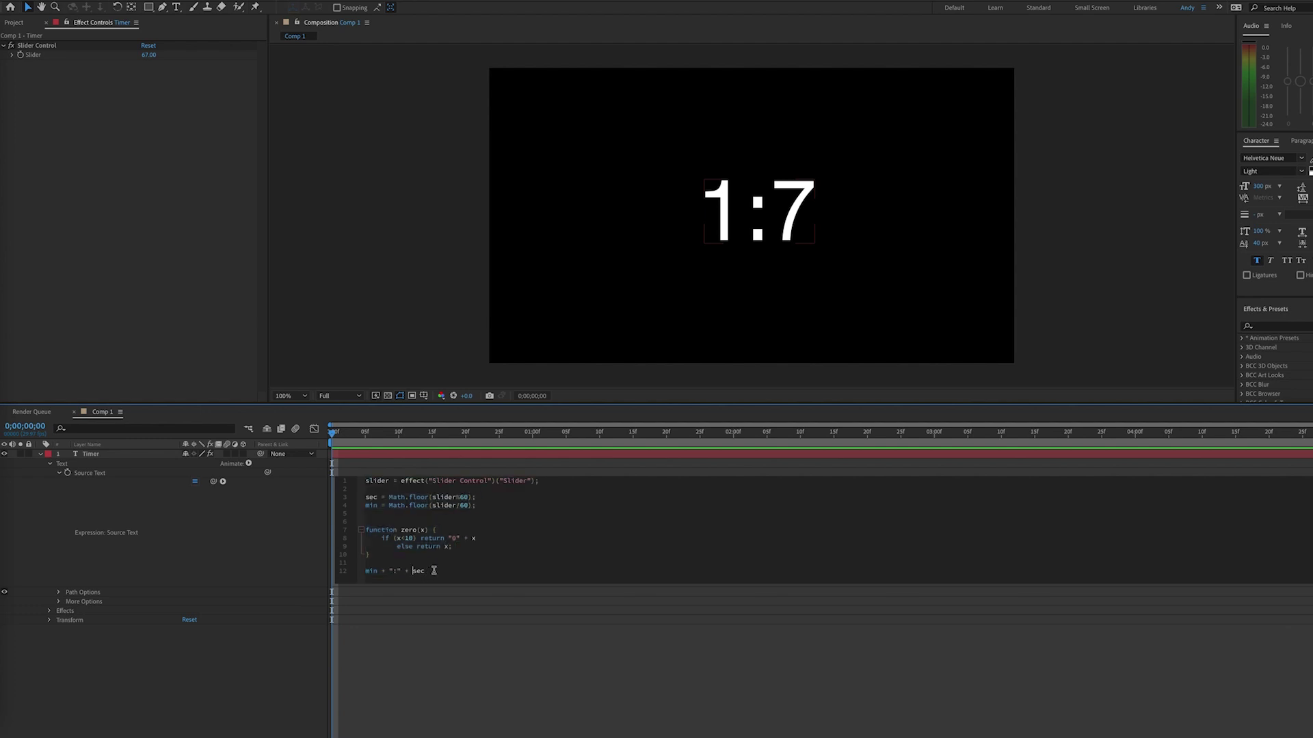
{"action": "type", "text": "zero("}
{"action": "key", "text": "BackSpace"}
{"action": "type", "text": ")"}
{"action": "left_click", "coordinate": [499, 614]}
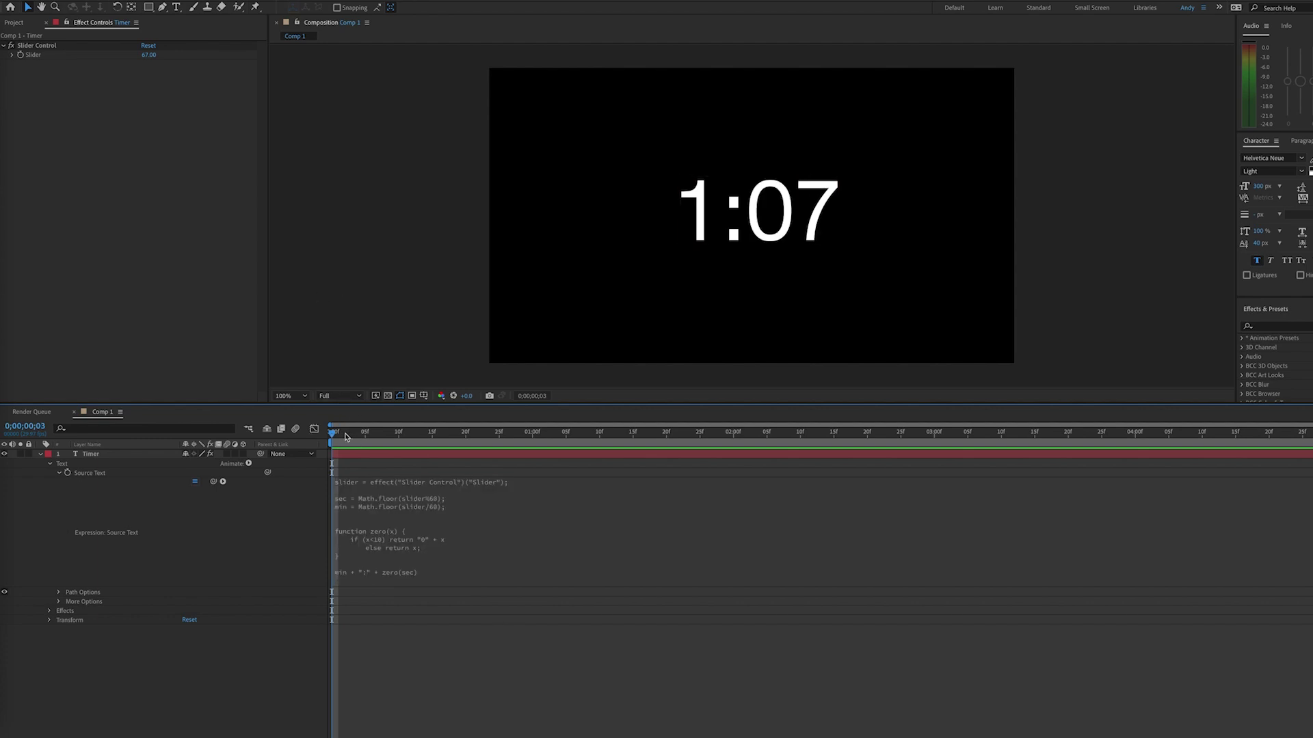
{"action": "key", "text": "space"}
{"action": "left_click_drag", "start_coordinate": [148, 57], "coordinate": [168, 58]}
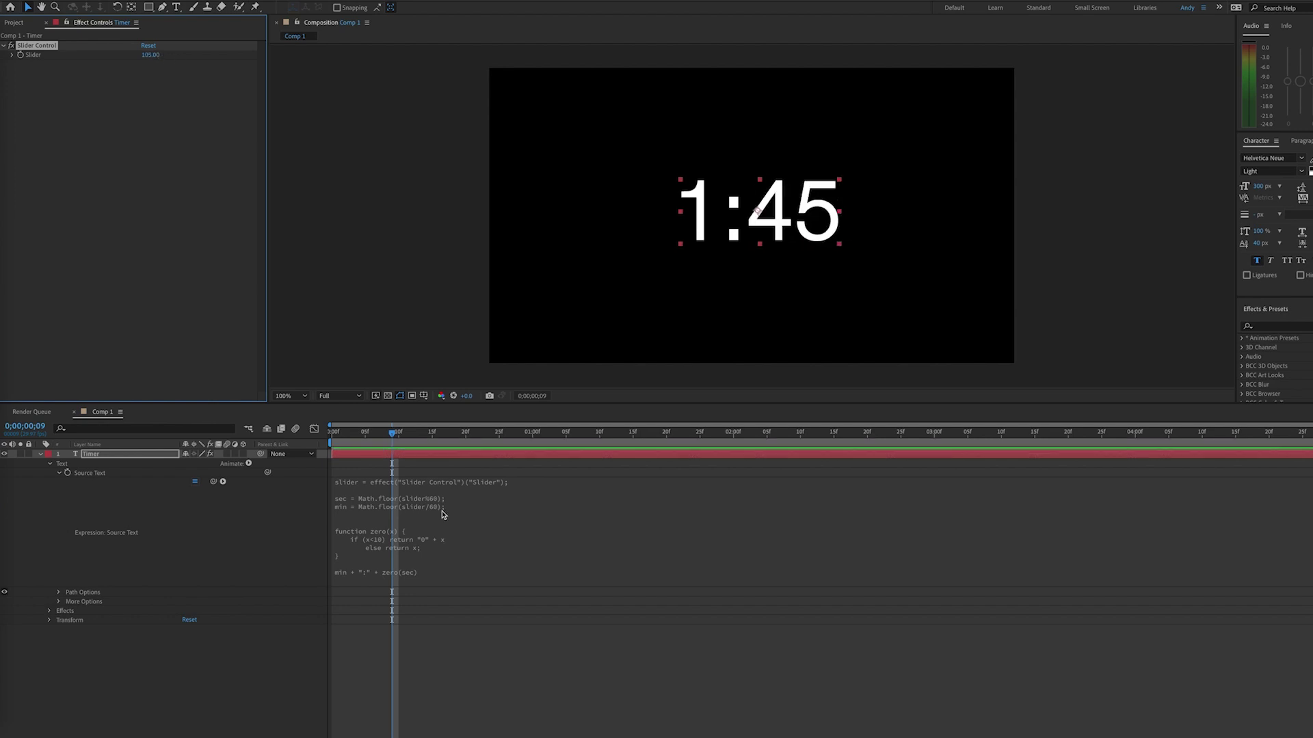
- Wrap min in zero() as well, giving zero(min) + ":" + zero(sec), and return to the first frame
{"action": "left_click", "coordinate": [374, 574]}
{"action": "left_click", "coordinate": [364, 572]}
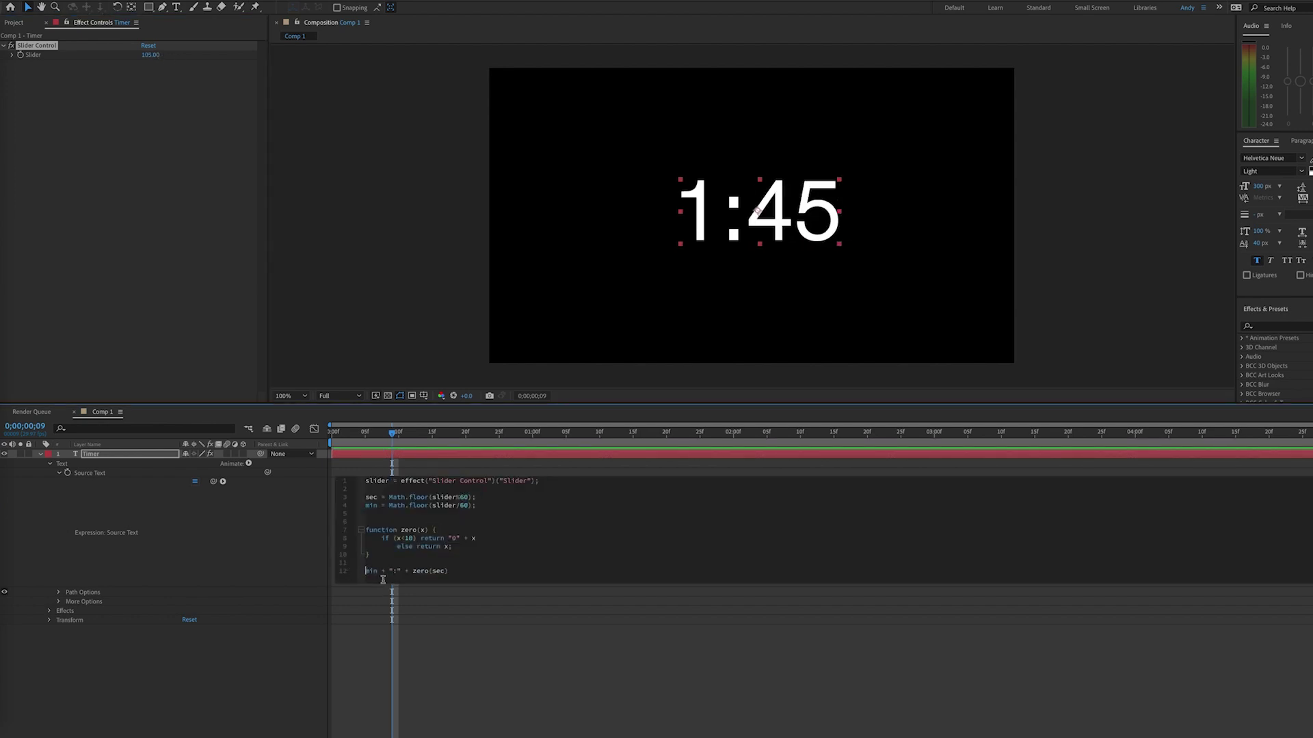
{"action": "type", "text": "zero"}
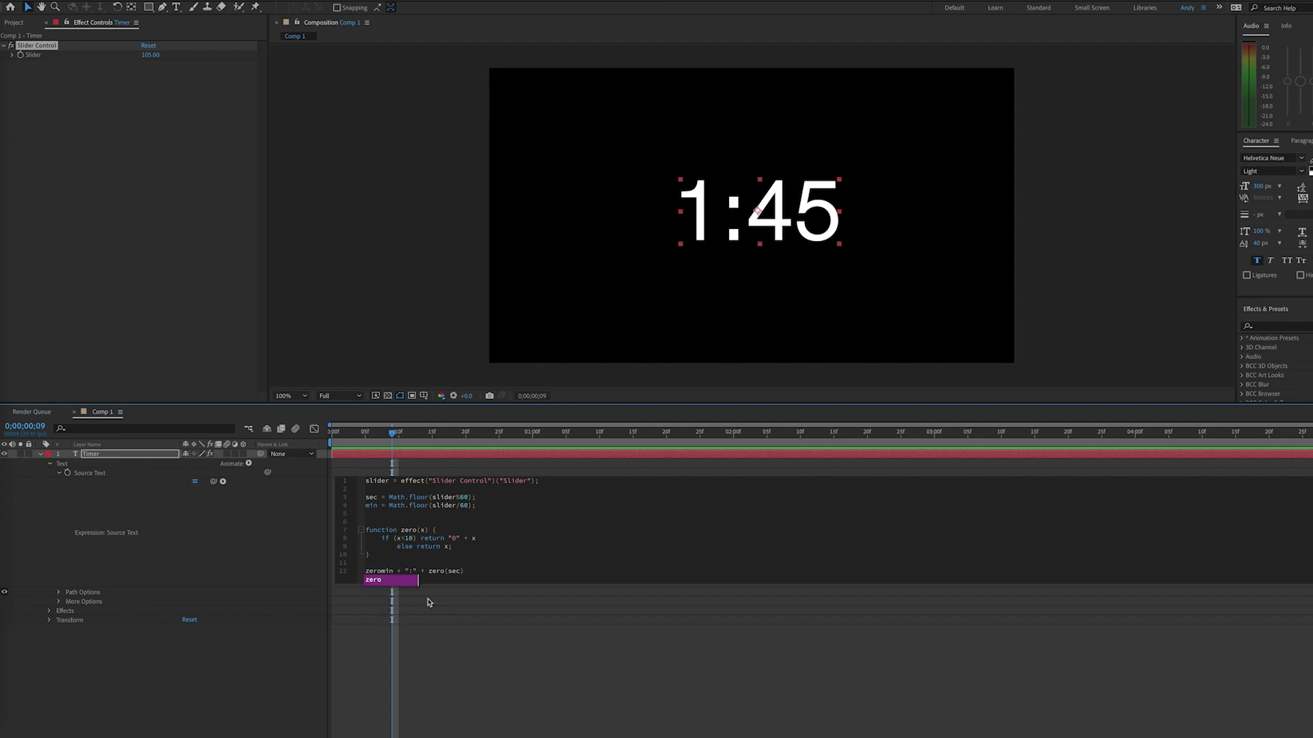
{"action": "type", "text": "("}
{"action": "key", "text": "Right"}
{"action": "key", "text": "Right"}
{"action": "key", "text": "Right"}
{"action": "type", "text": ")"}
{"action": "left_click", "coordinate": [470, 668]}
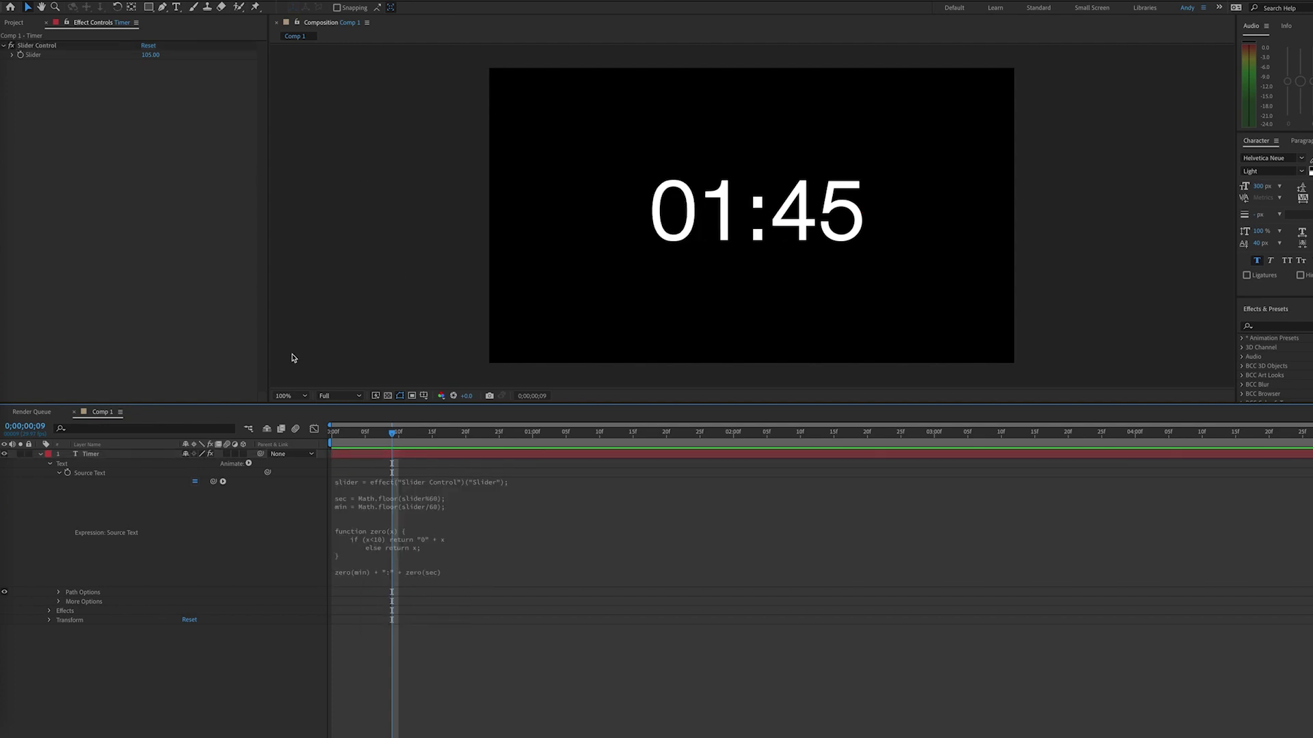
{"action": "left_click_drag", "start_coordinate": [393, 433], "coordinate": [331, 432]}
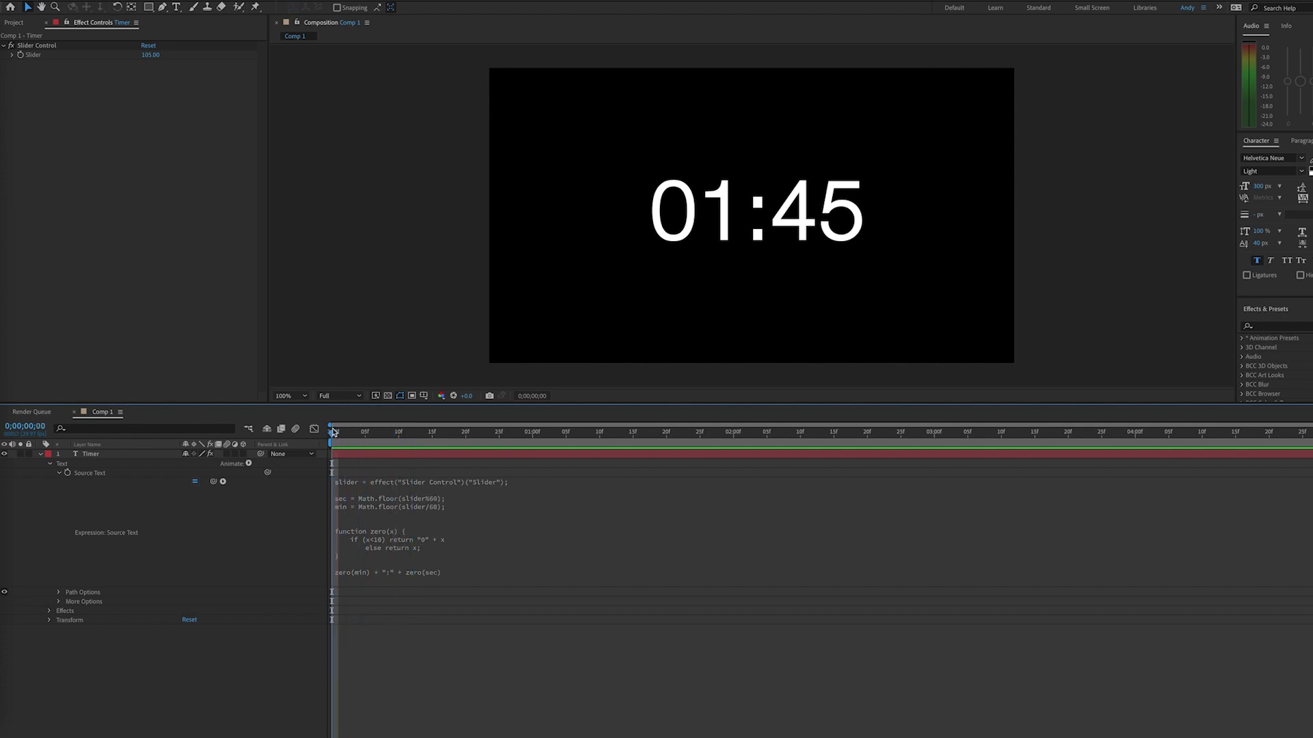
{"action": "left_click", "coordinate": [151, 55]}
- Keyframe the Slider at 180 on frame 0 and 0 at the three-second mark
{"action": "type", "text": "180"}
{"action": "key", "text": "Return"}
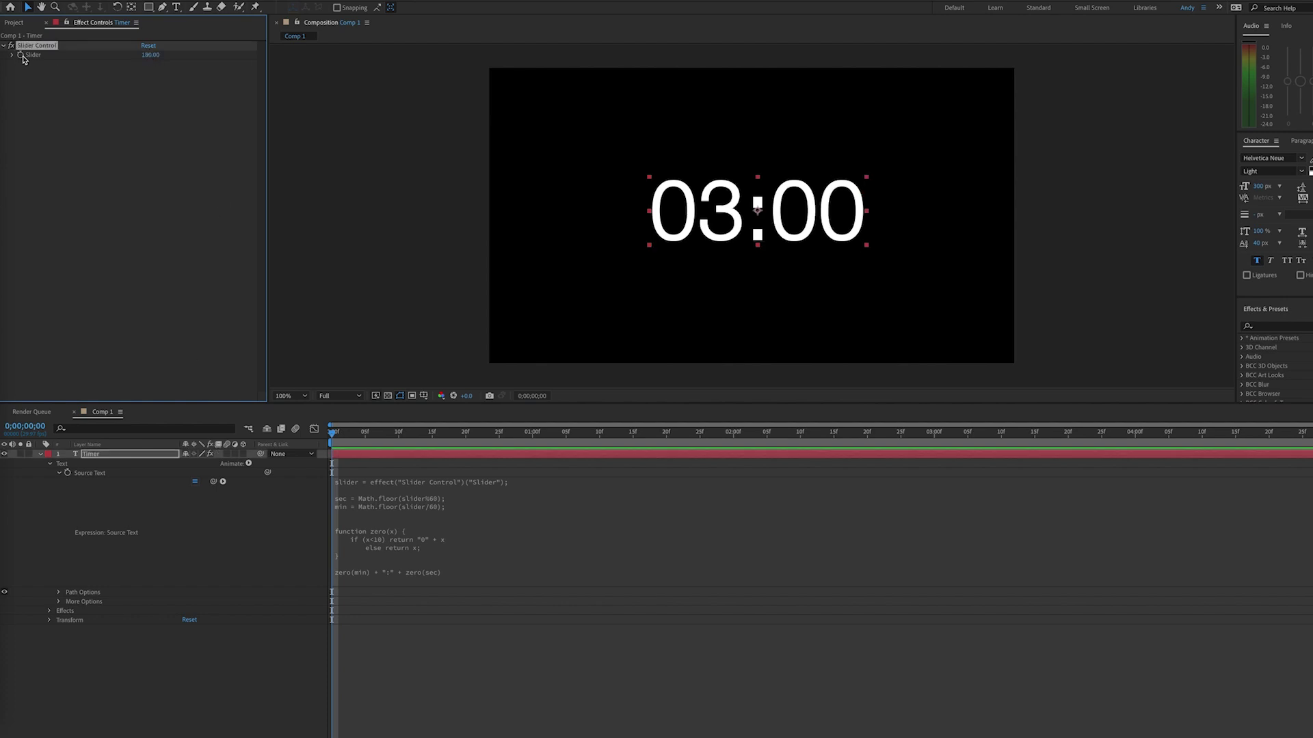
{"action": "left_click", "coordinate": [936, 433]}
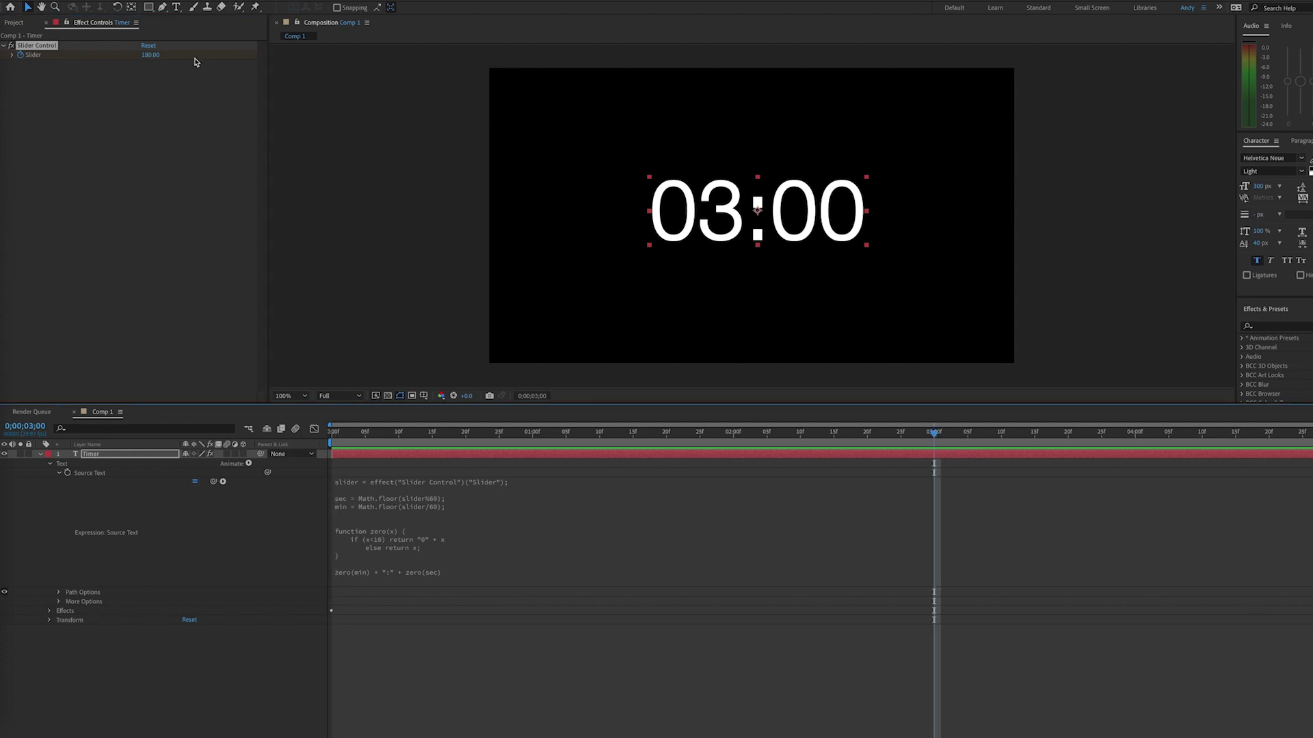
{"action": "left_click", "coordinate": [150, 55]}
{"action": "type", "text": "0"}
{"action": "key", "text": "Return"}
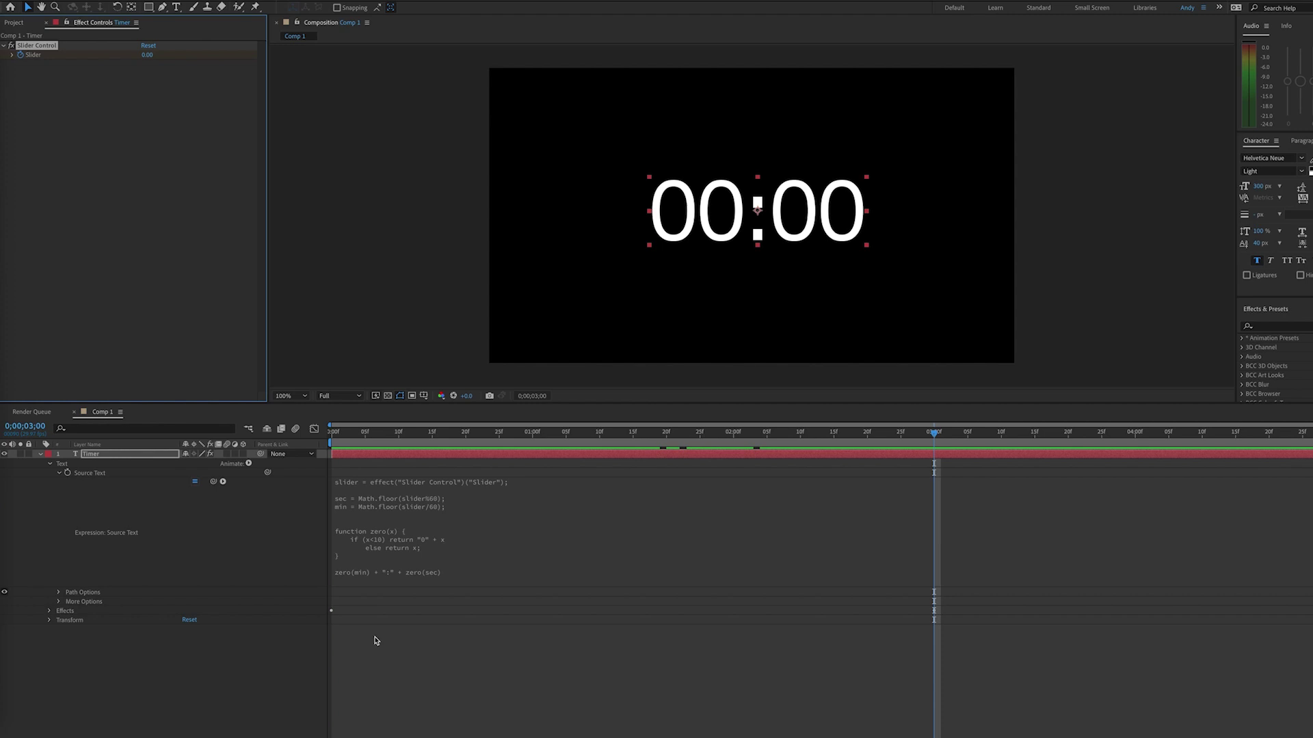
- Preview the countdown from 03:00 to 00:00 from the start of the composition
{"action": "left_click", "coordinate": [375, 640]}
{"action": "key", "text": "Home"}
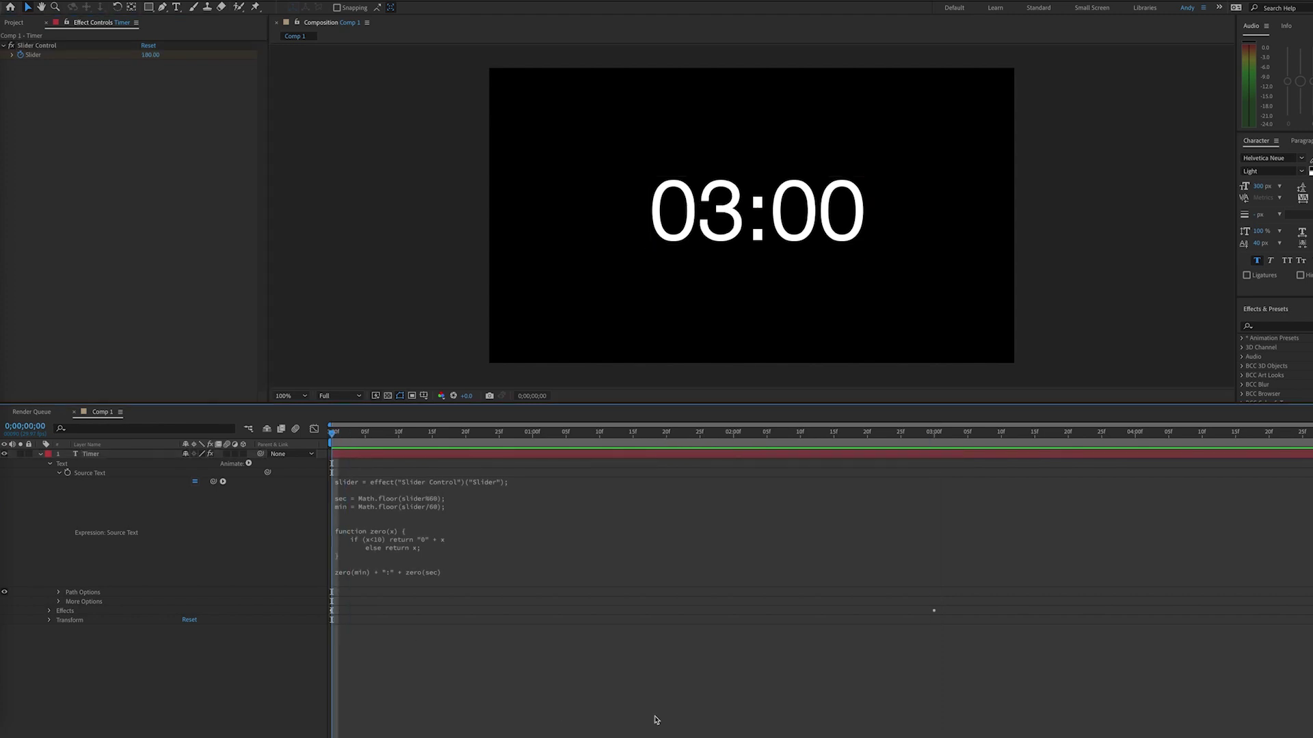
{"action": "key", "text": "space"}
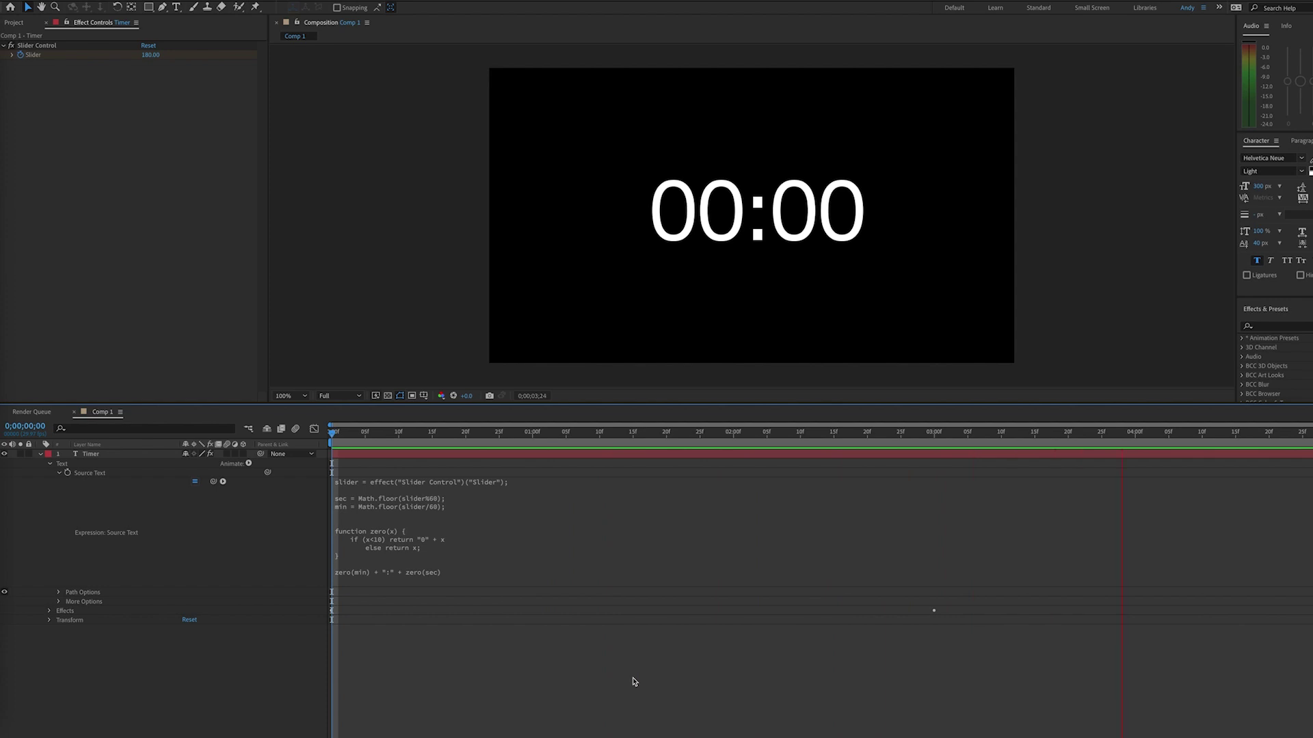
{"action": "key", "text": "space"}
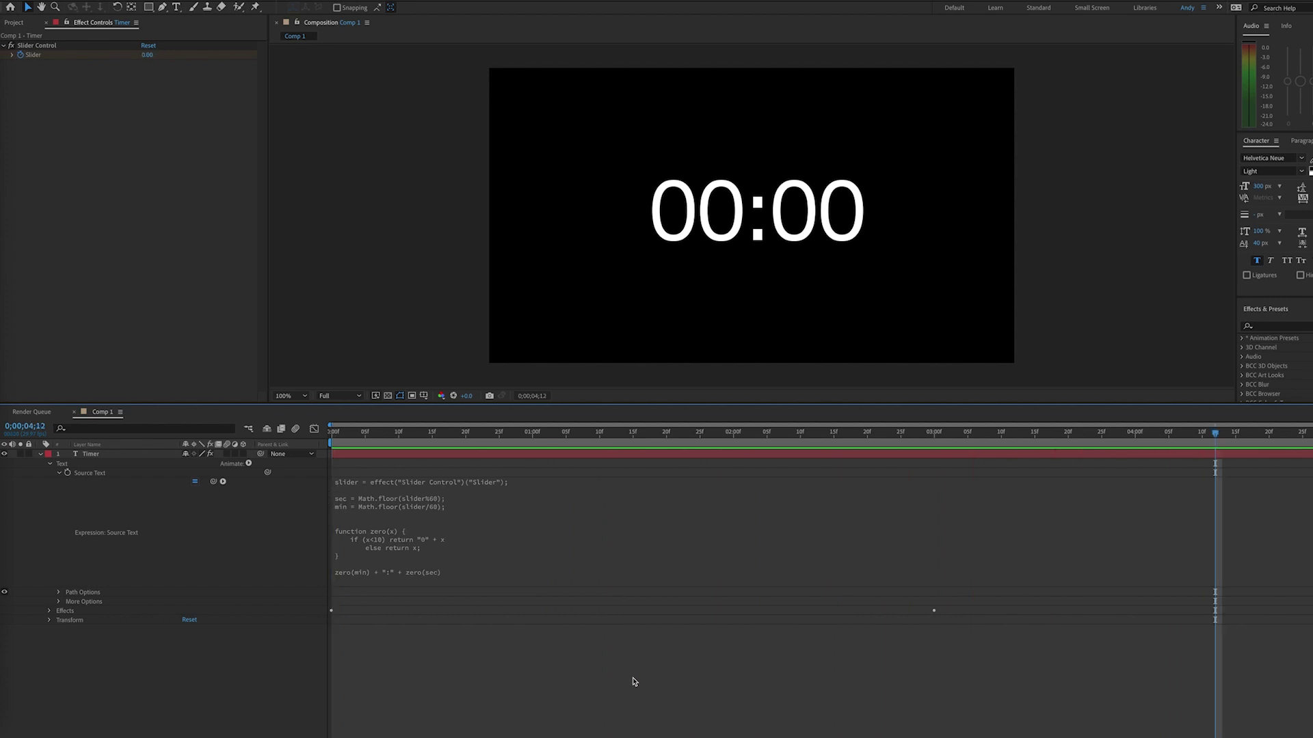